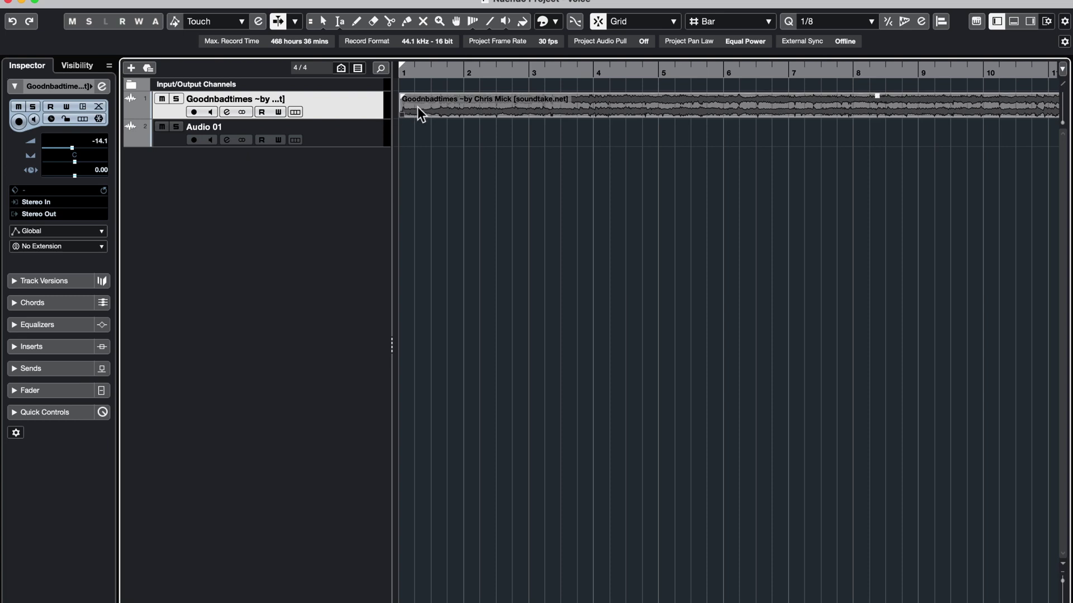
pyautogui.press('space')
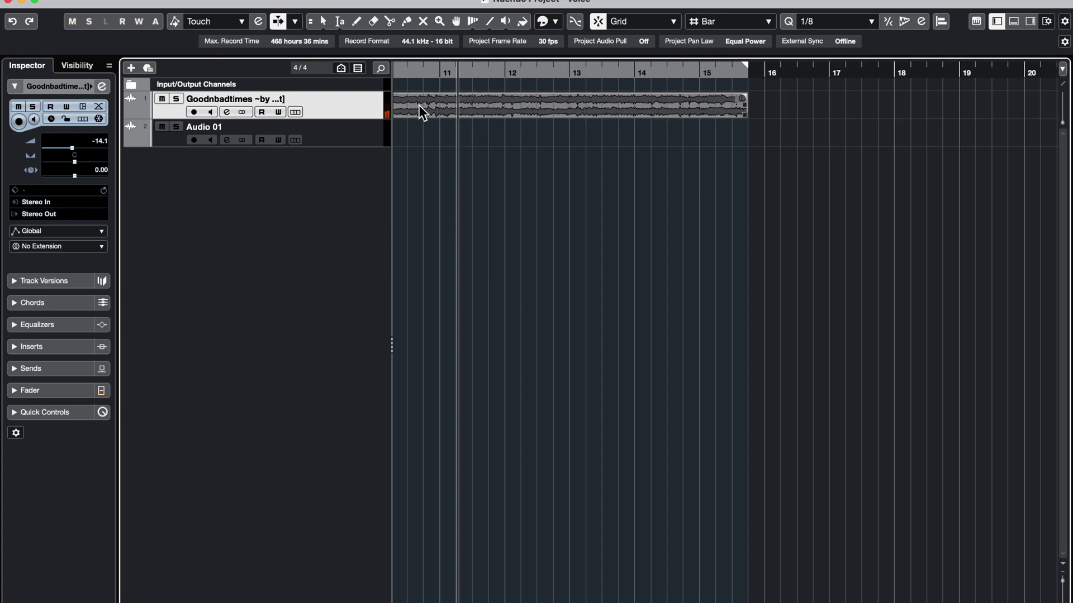
pyautogui.press('Home')
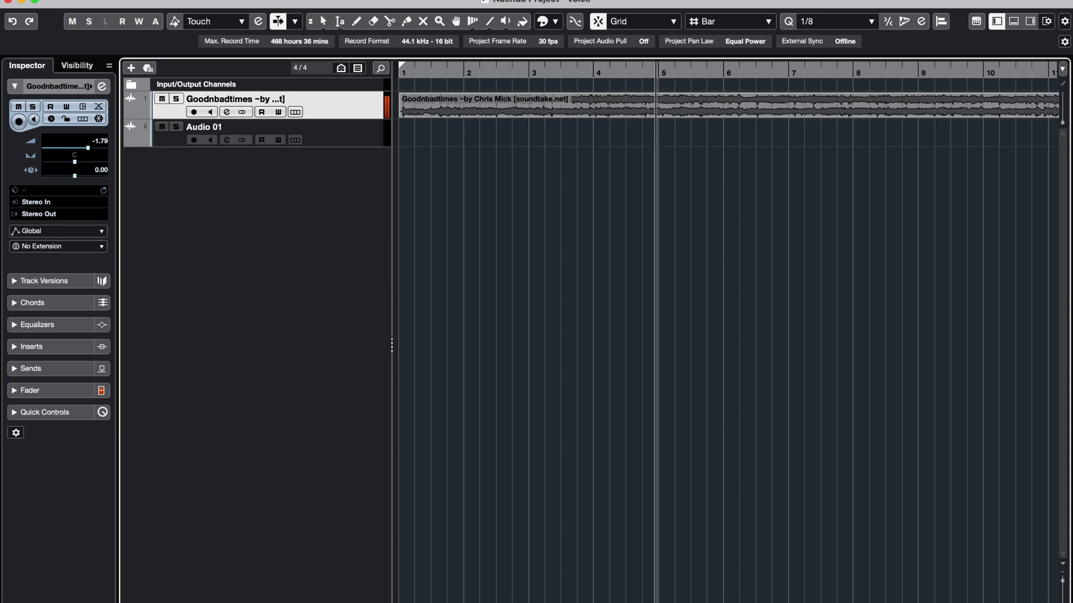
pyautogui.press('g')
pyautogui.press('g')
pyautogui.press('g')
pyautogui.press('g')
pyautogui.press('g')
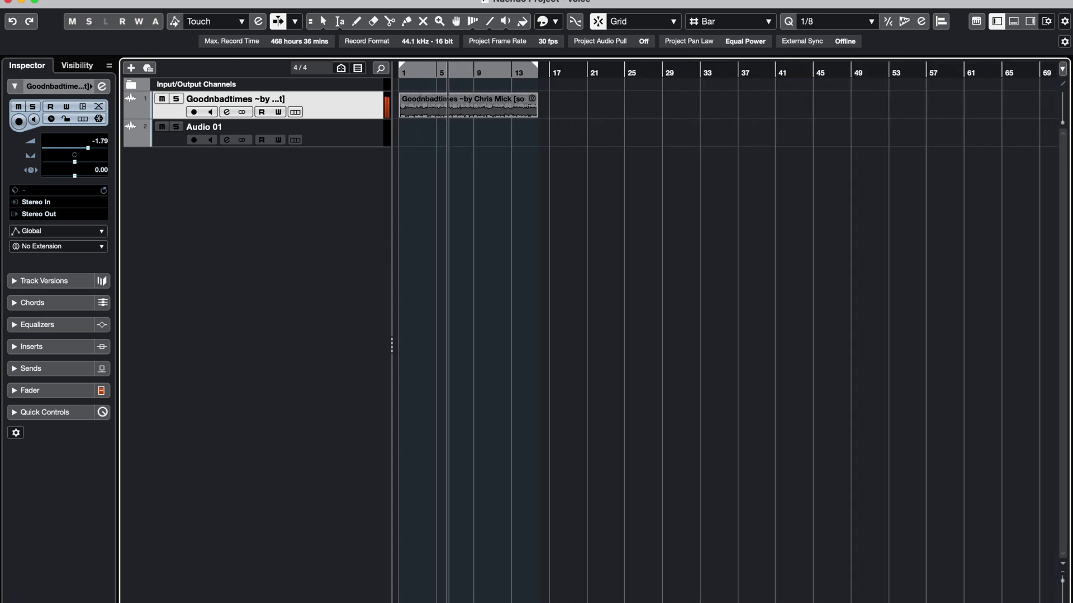
pyautogui.press('h')
pyautogui.press('h')
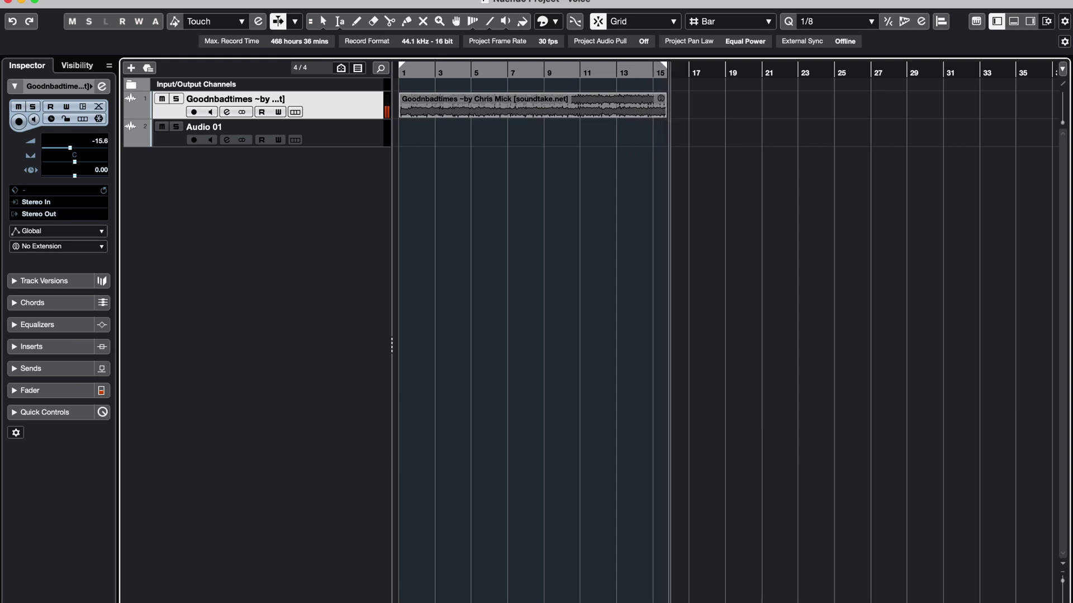
pyautogui.press('space')
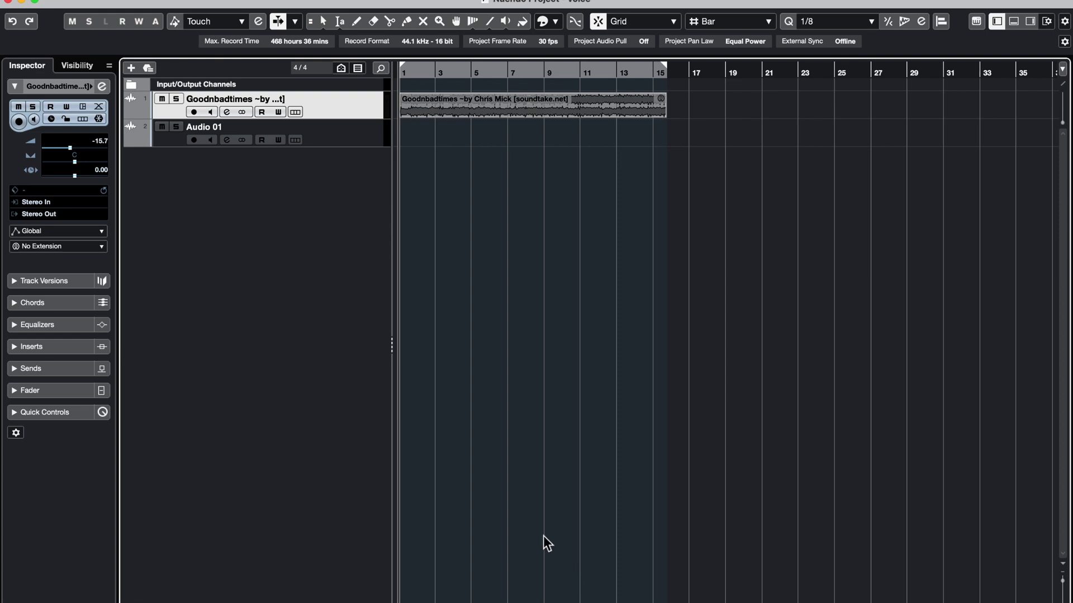
pyautogui.press('space')
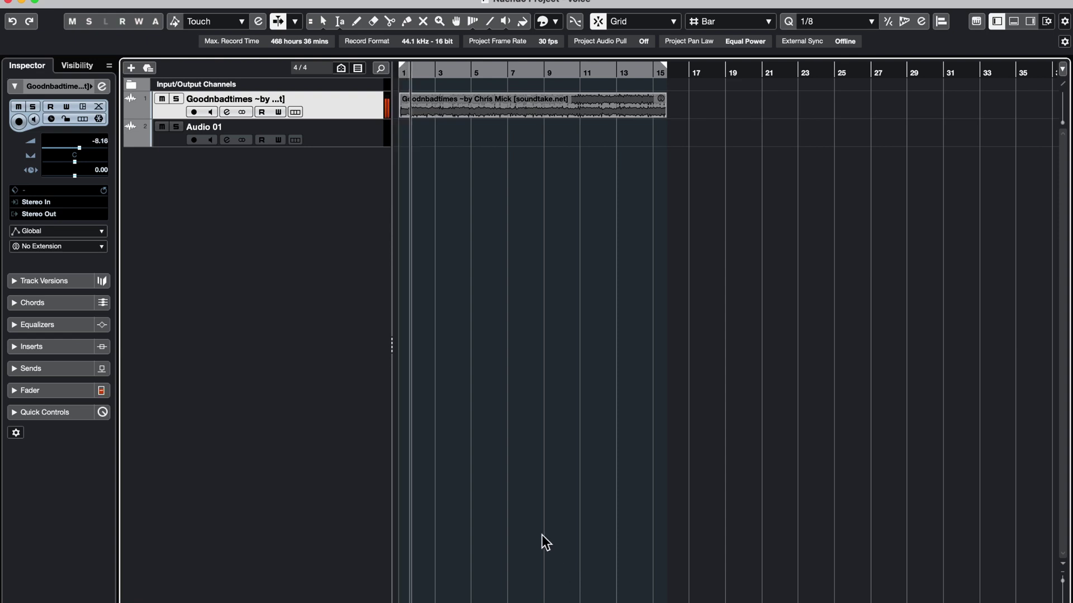
pyautogui.press('space')
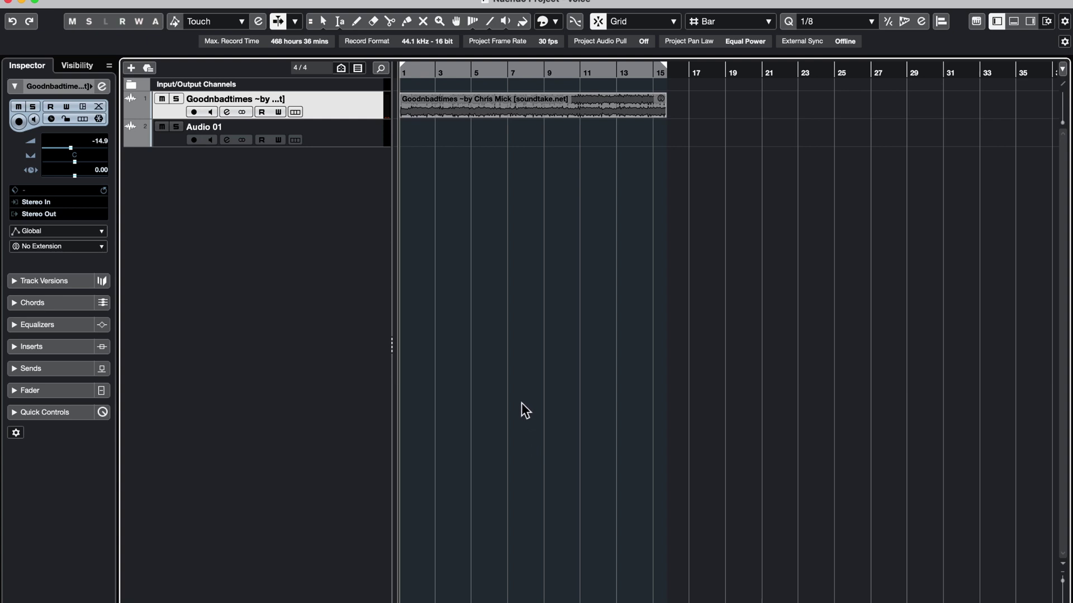
# - Select the song event on track 1 and play it briefly to hear it
pyautogui.click(503, 111)
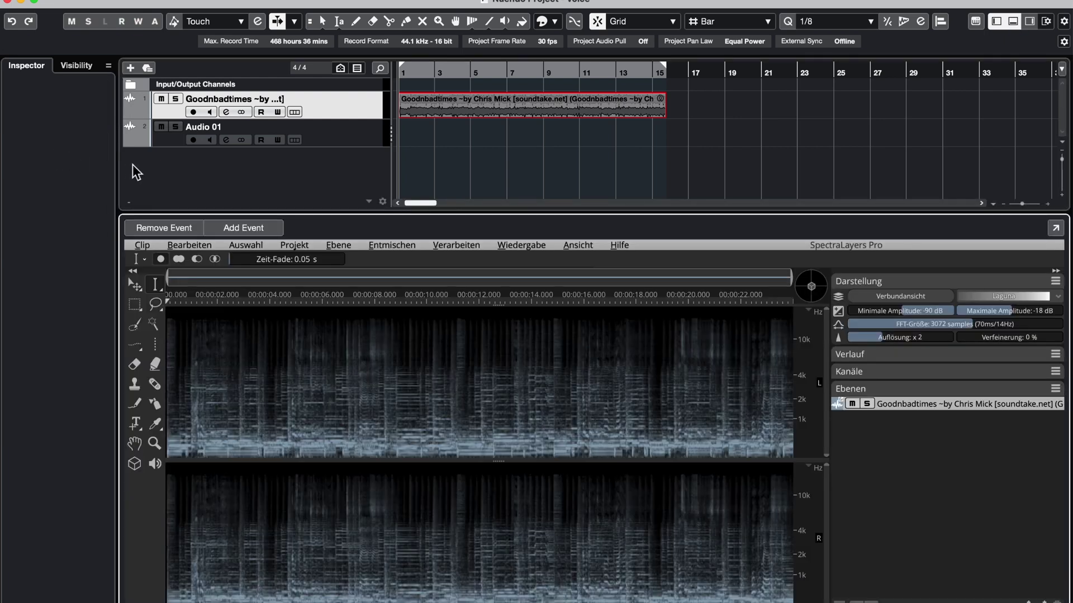
pyautogui.press('space')
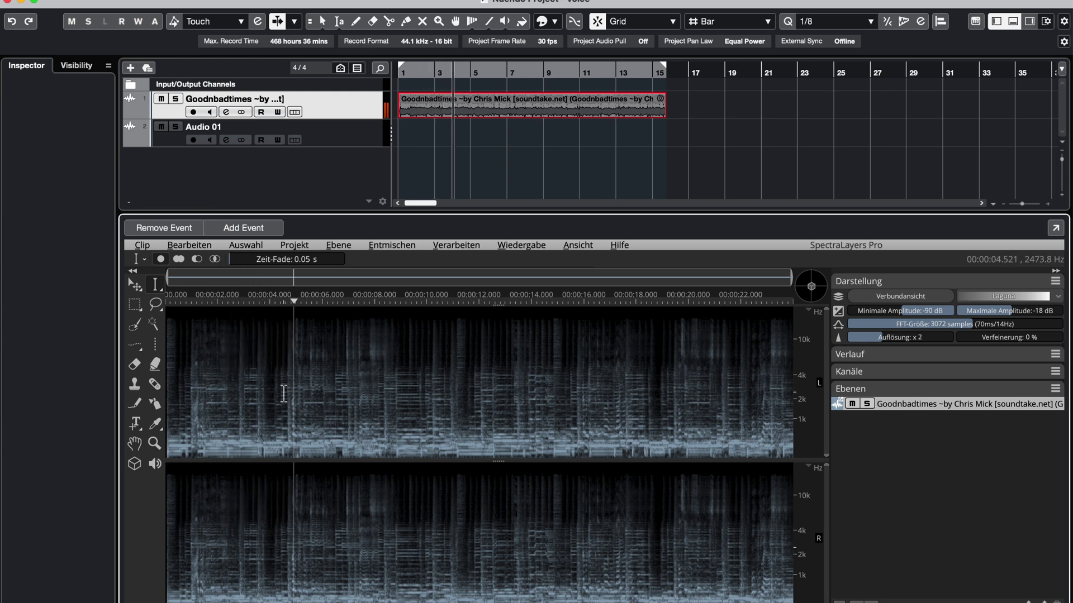
pyautogui.press('space')
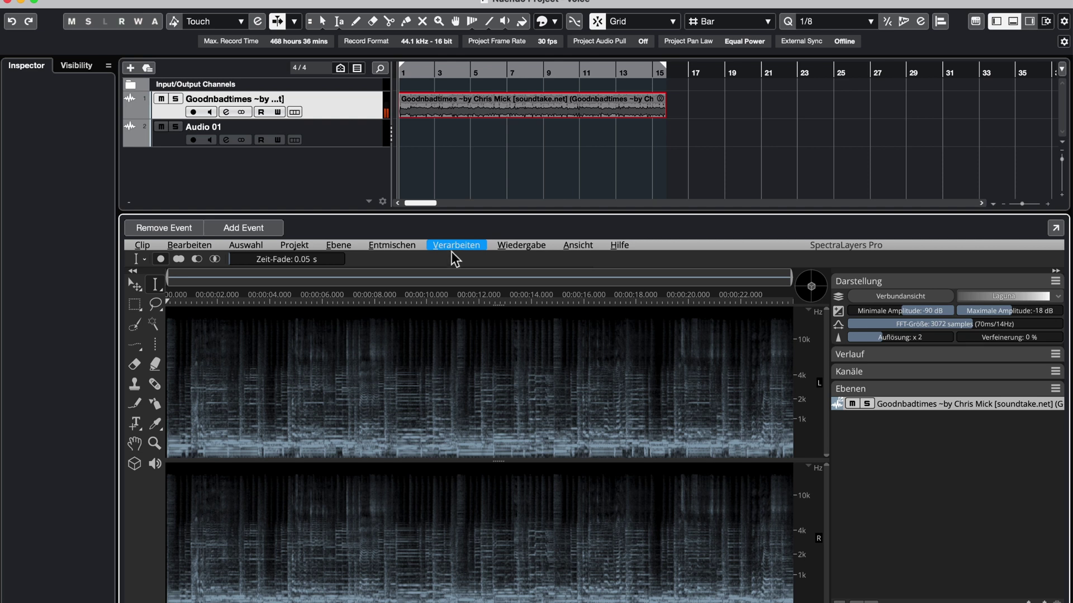
# - Open SpectraLayers' Entmischen > Song dialog with Gesang chosen
pyautogui.click(453, 254)
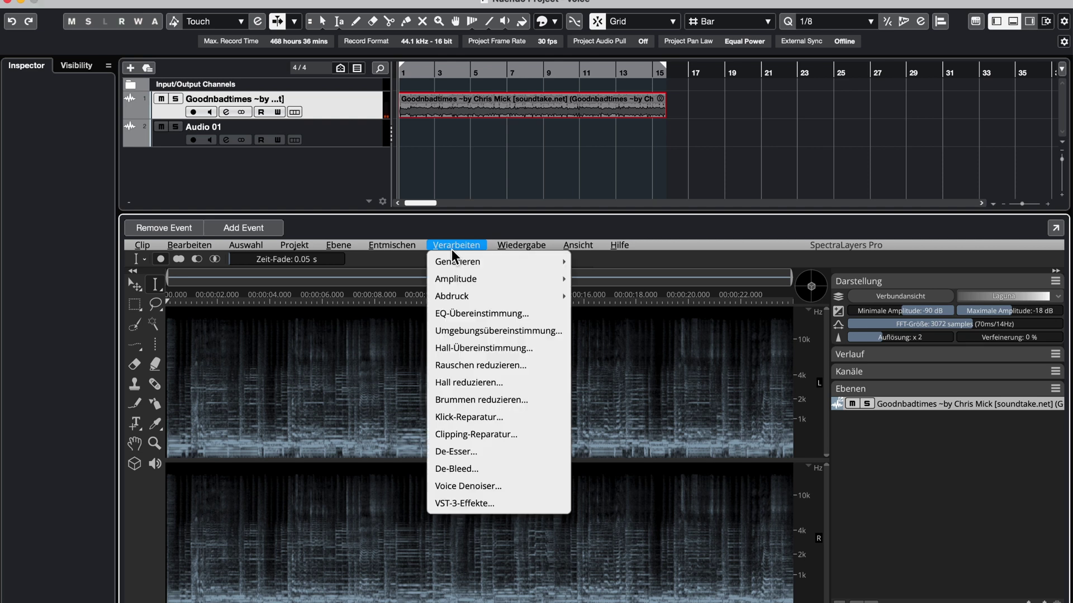
pyautogui.moveTo(405, 248)
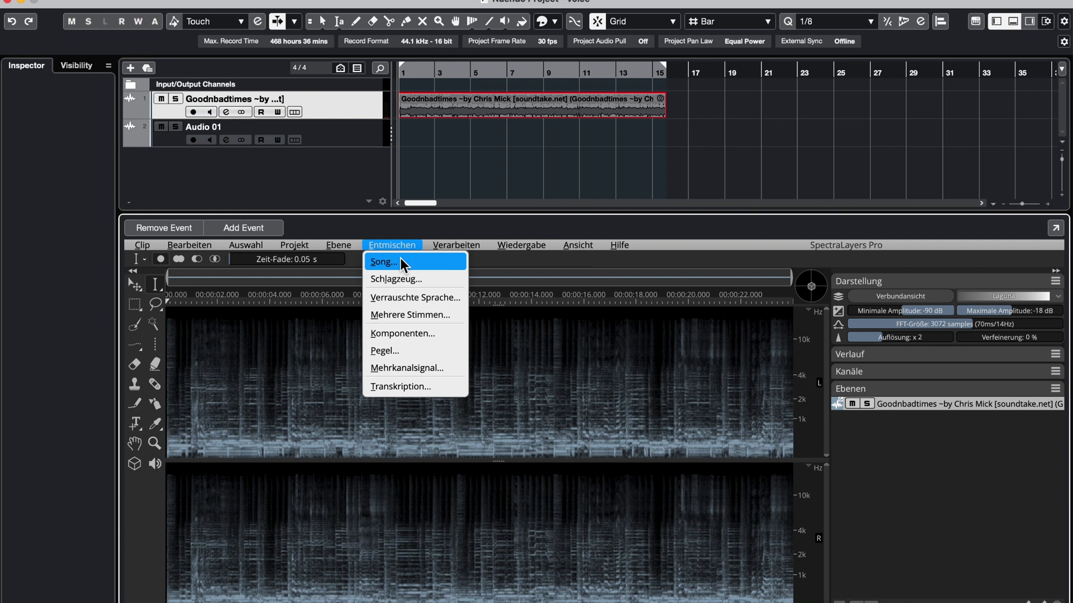
pyautogui.click(400, 260)
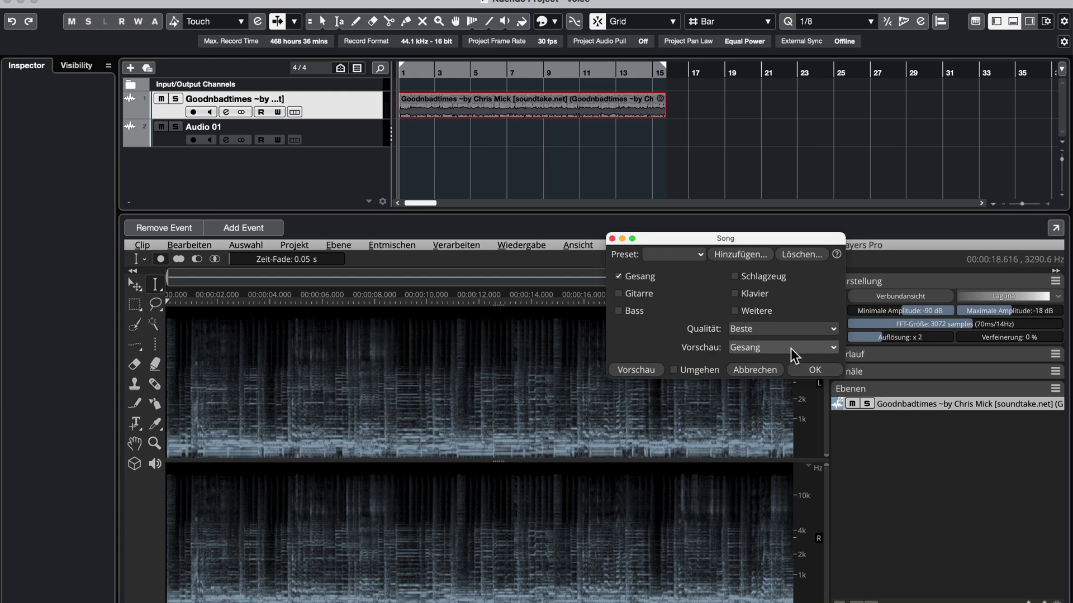
# - Keep Qualität at Beste and unmix the song into Gesang and Nicht Entmischt layers
pyautogui.click(811, 332)
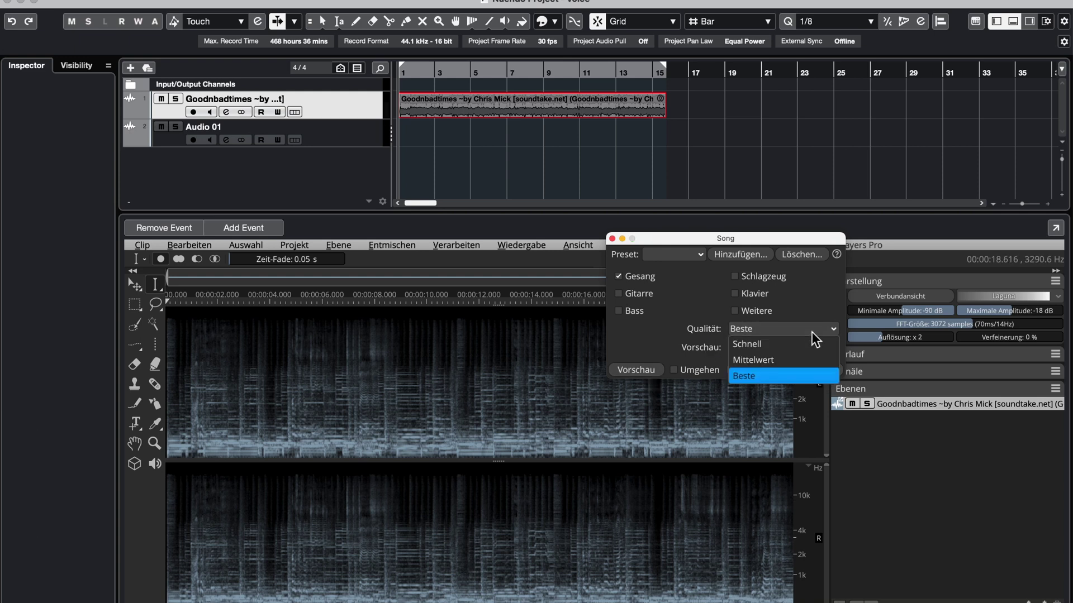
pyautogui.click(711, 294)
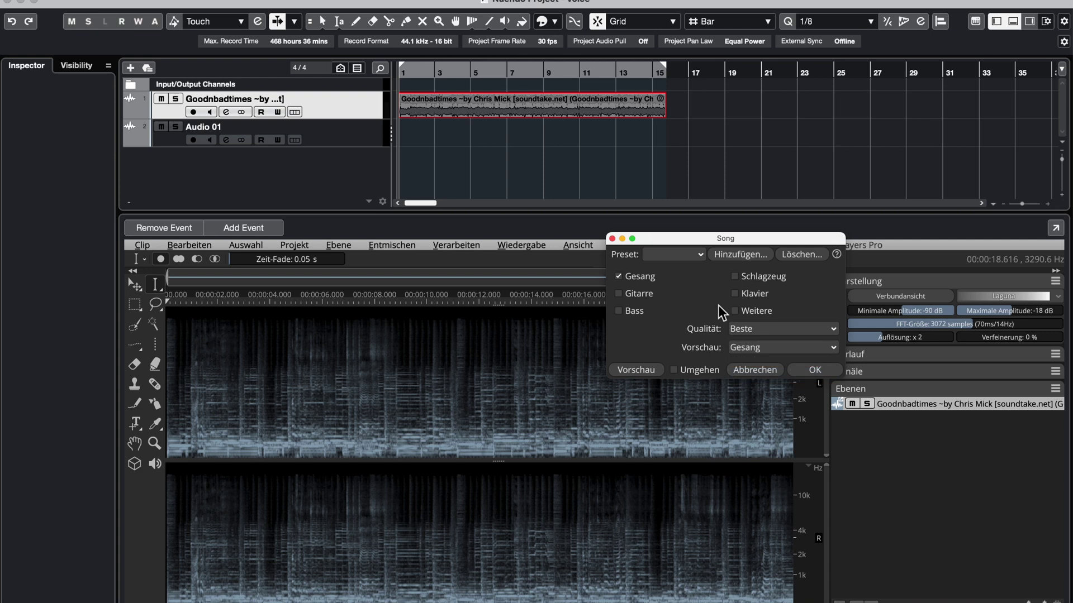
pyautogui.click(824, 371)
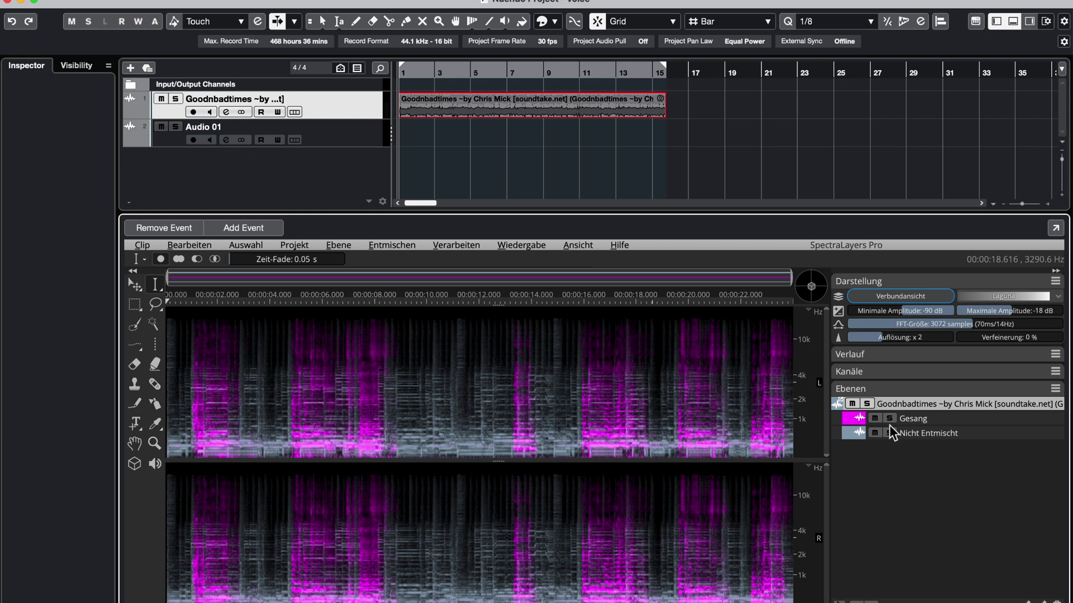
# - Duplicate the Gesang layer and drag the copy onto the Audio 01 track
pyautogui.click(966, 418)
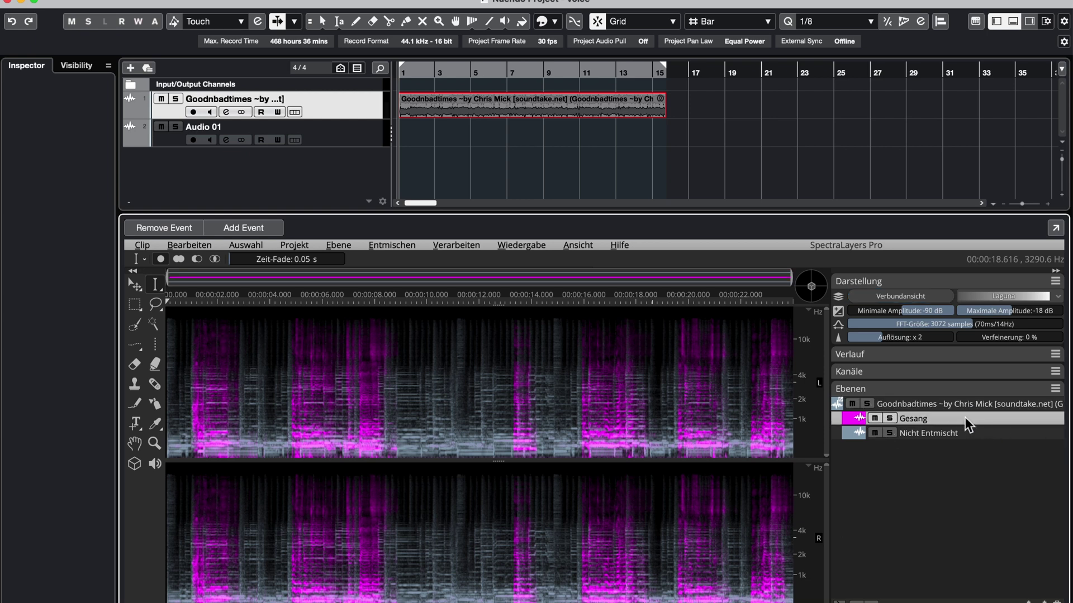
pyautogui.rightClick(947, 423)
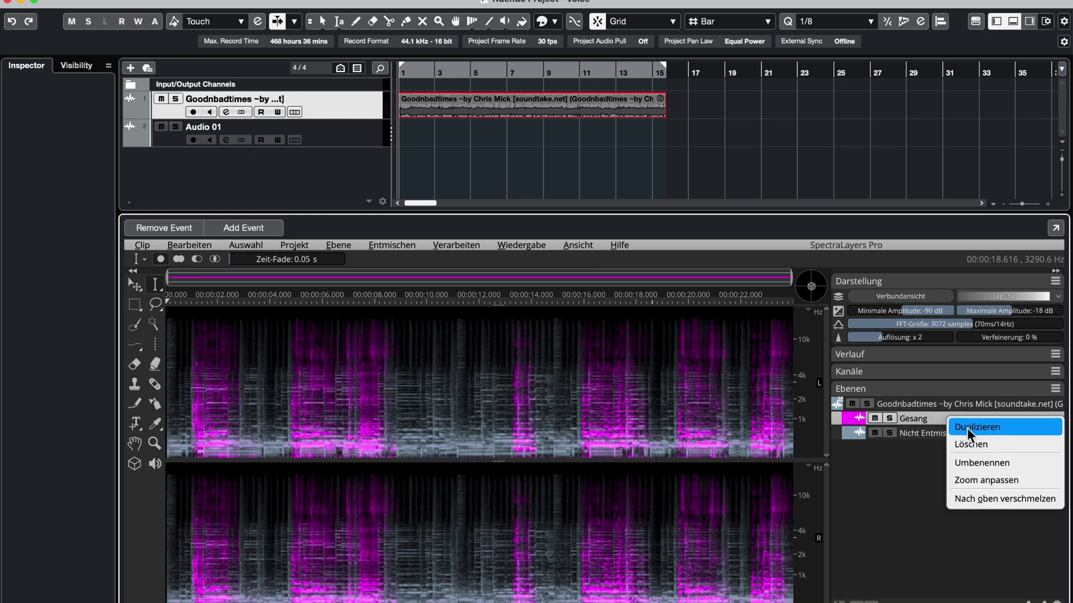
pyautogui.click(967, 428)
pyautogui.moveTo(956, 437); pyautogui.dragTo(418, 135)
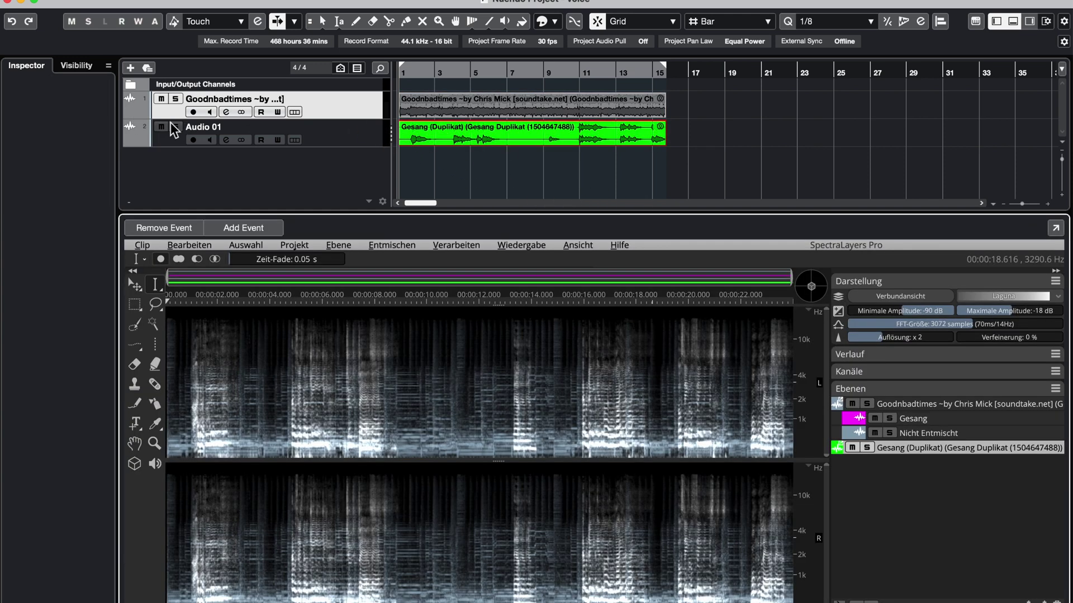
# - Solo Audio 01, audition the isolated vocal, then select its Gesang (Duplikat) event and track
pyautogui.click(176, 128)
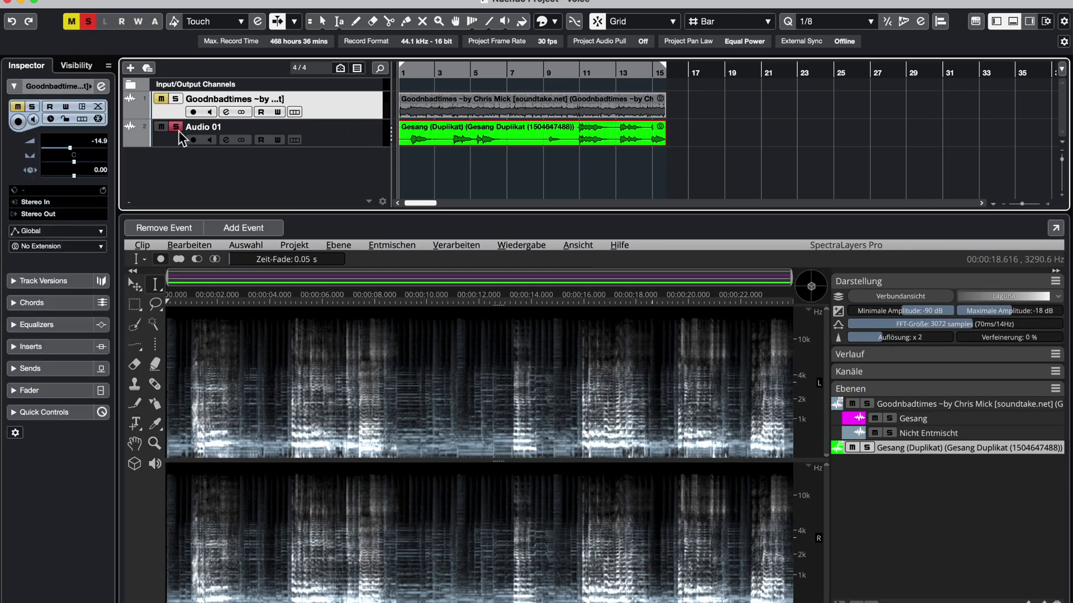
pyautogui.press('space')
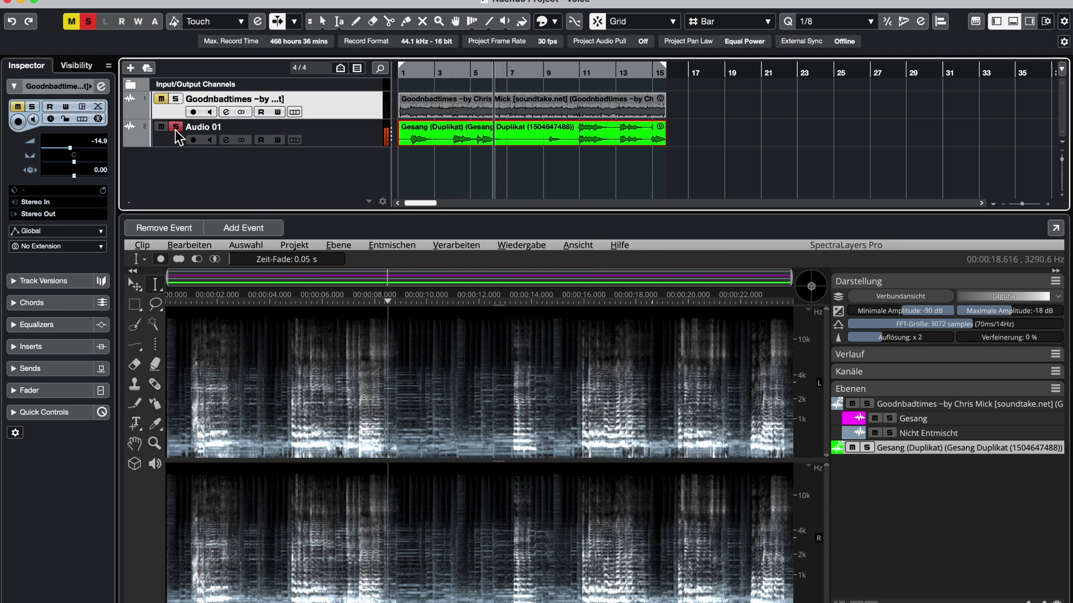
pyautogui.press('space')
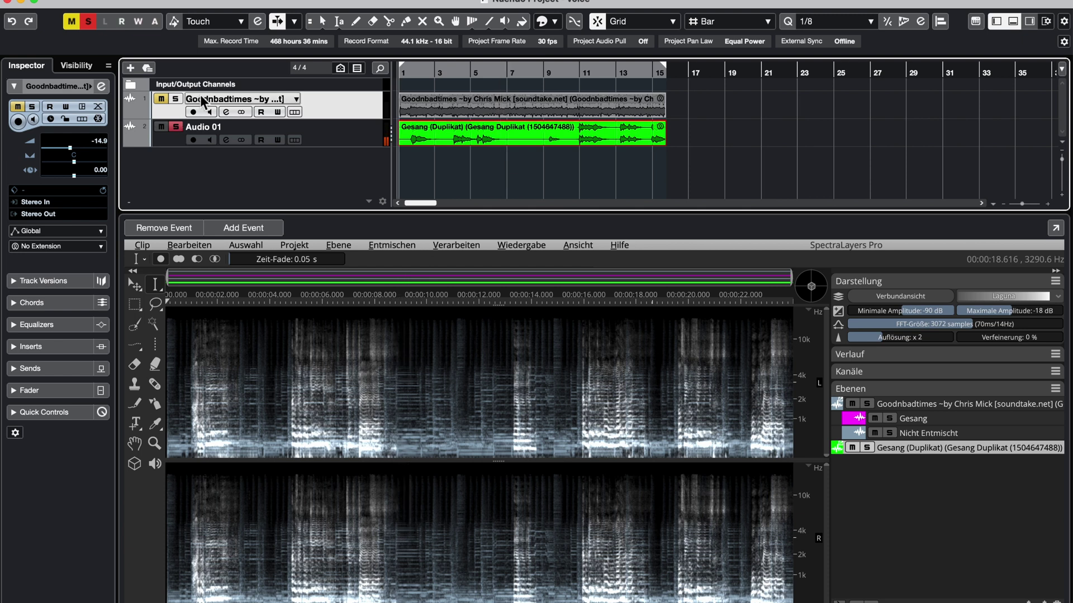
pyautogui.click(444, 139)
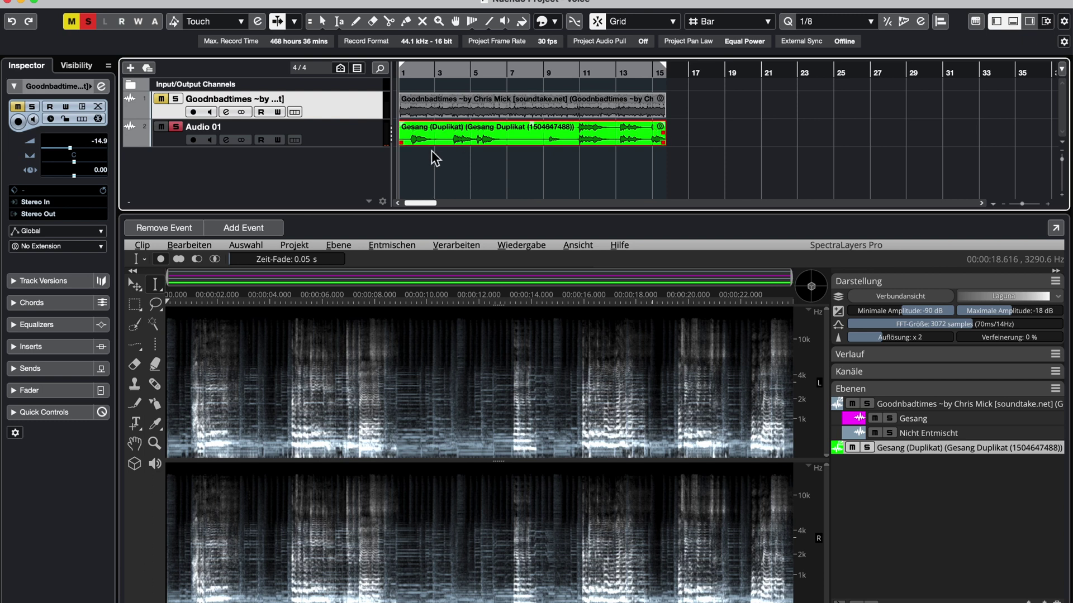
pyautogui.click(351, 133)
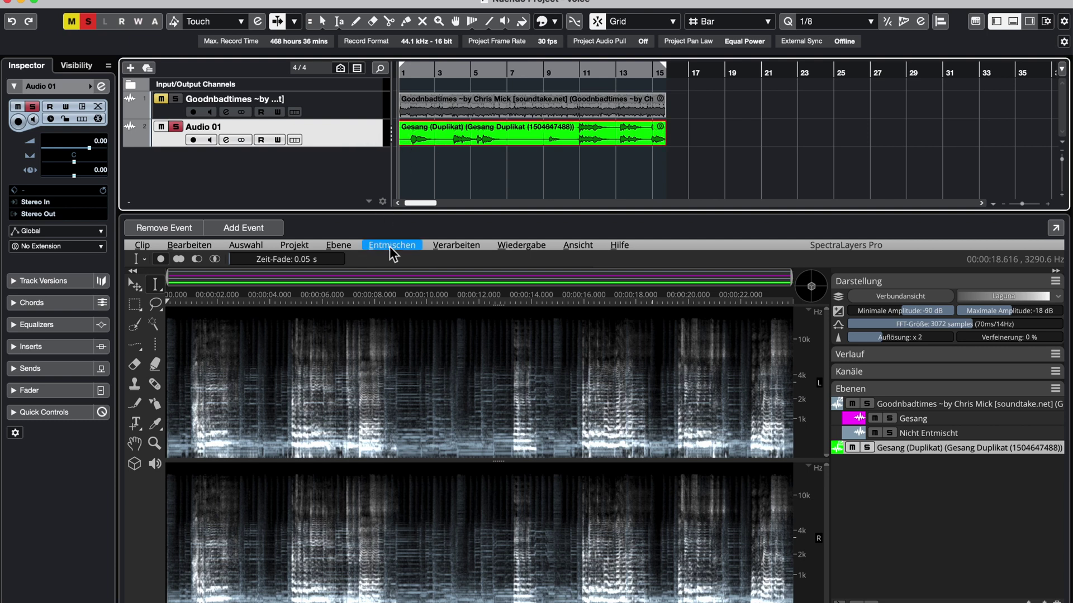
# - Replace the Audio 01 vocal event with the SpectraLayers-processed audio
pyautogui.click(444, 247)
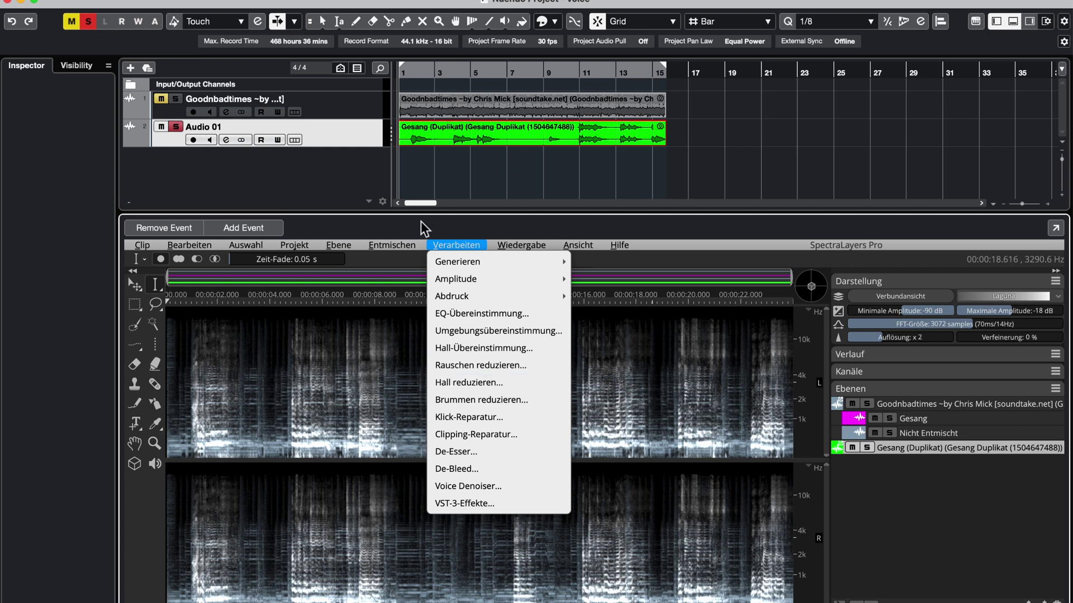
pyautogui.click(333, 143)
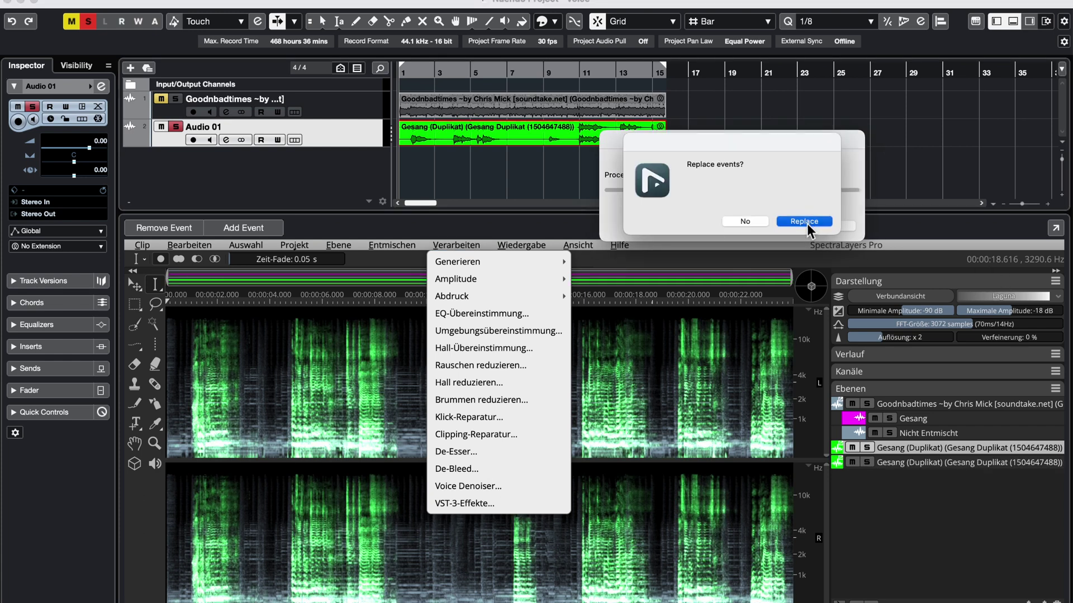
pyautogui.click(805, 222)
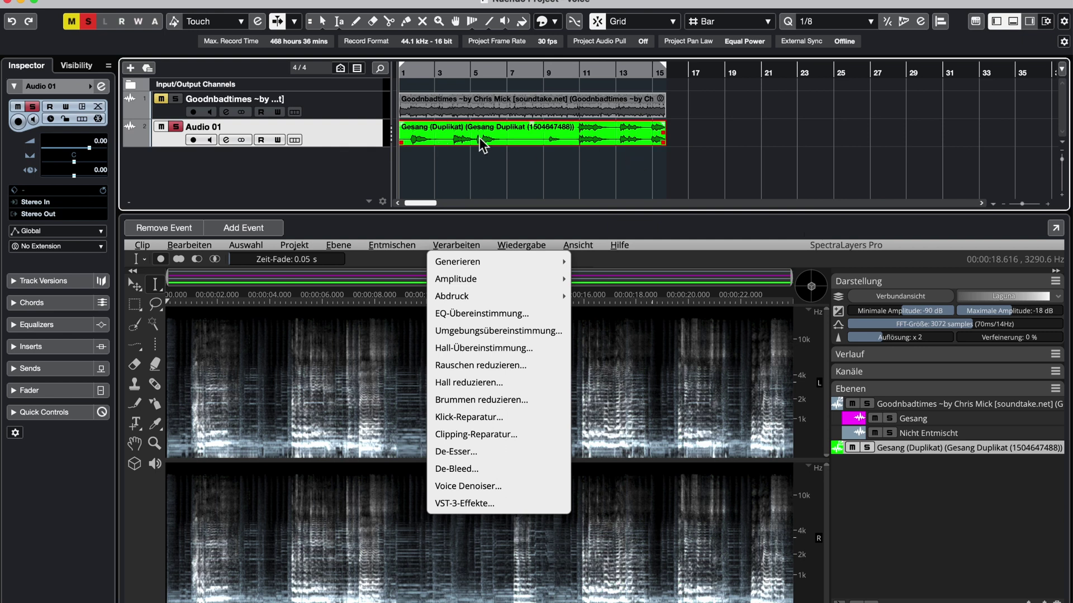
# - Apply Hall reduzieren with Typ Stimme and a 70% Reduktionsverhältnis to the vocal
pyautogui.click(491, 384)
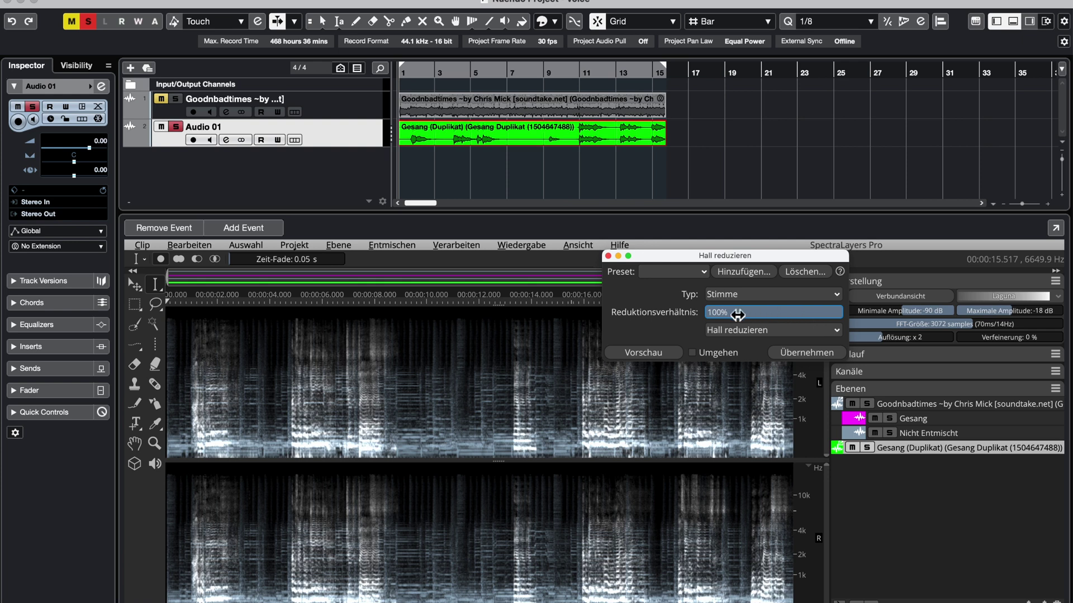
pyautogui.moveTo(738, 315); pyautogui.dragTo(735, 397)
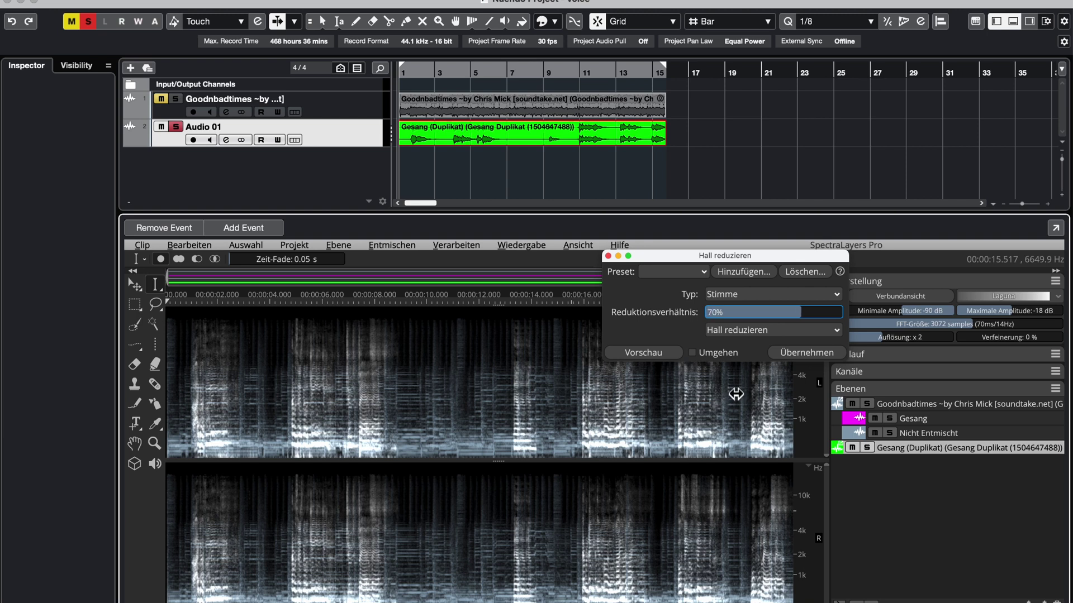
pyautogui.click(789, 354)
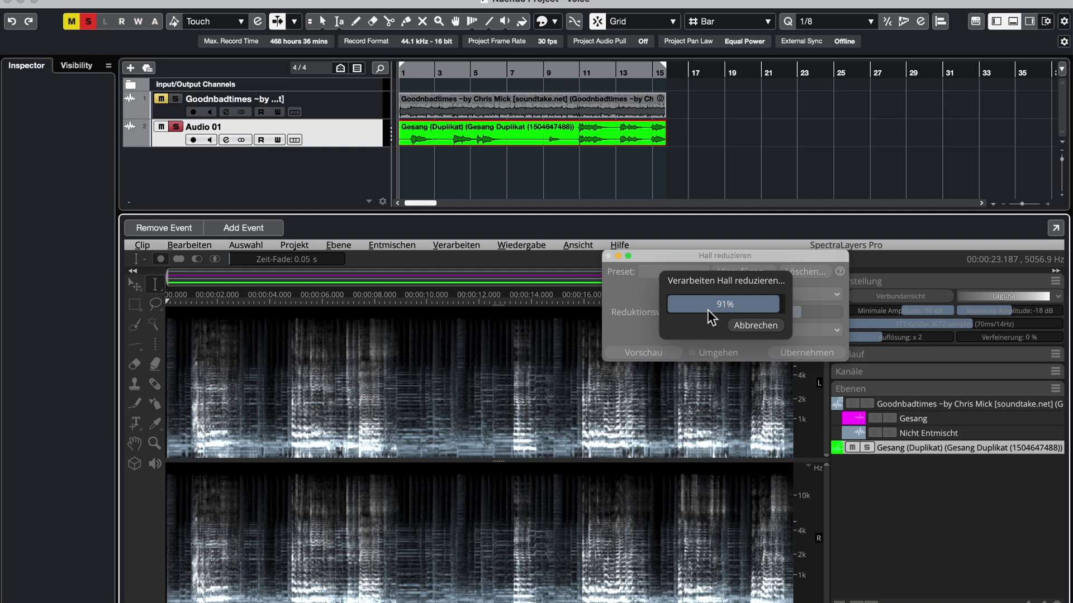
# - Play back the de-reverbed vocal, then lower Reduktionsverhältnis to 54%
pyautogui.click(563, 170)
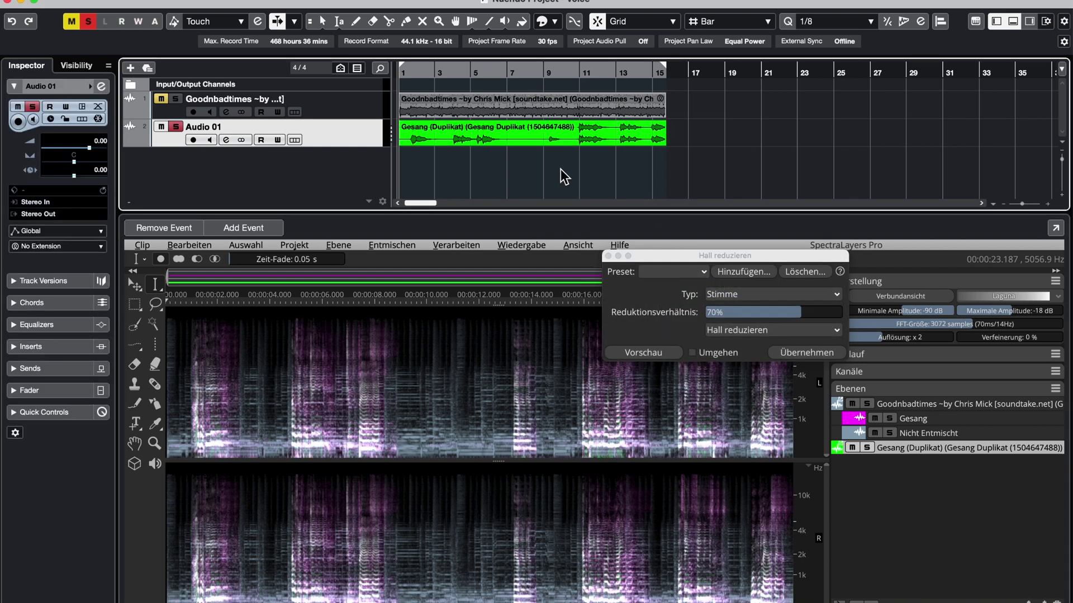
pyautogui.press('space')
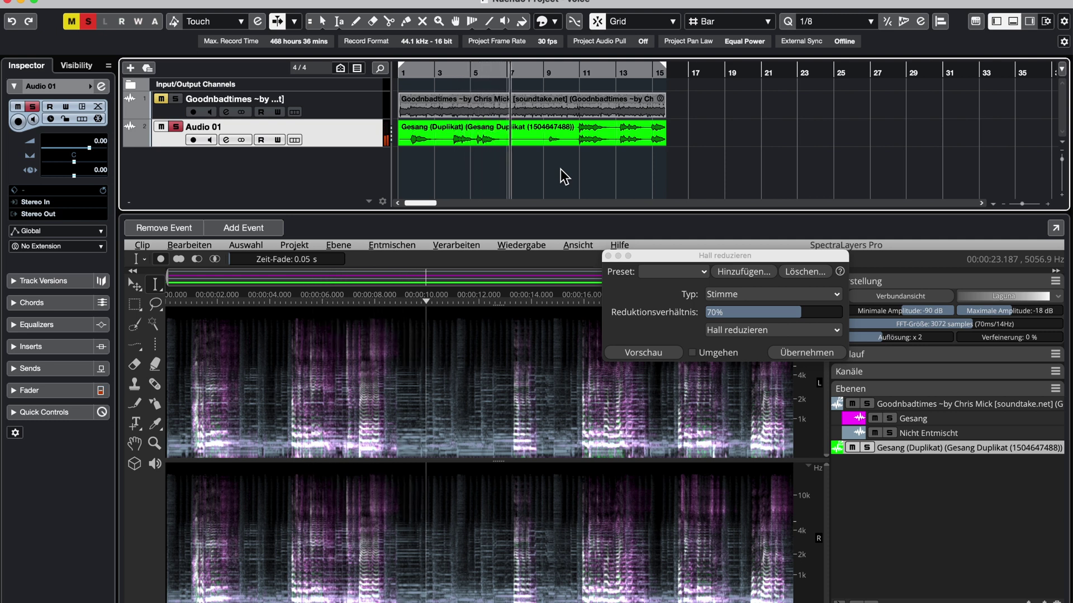
pyautogui.press('space')
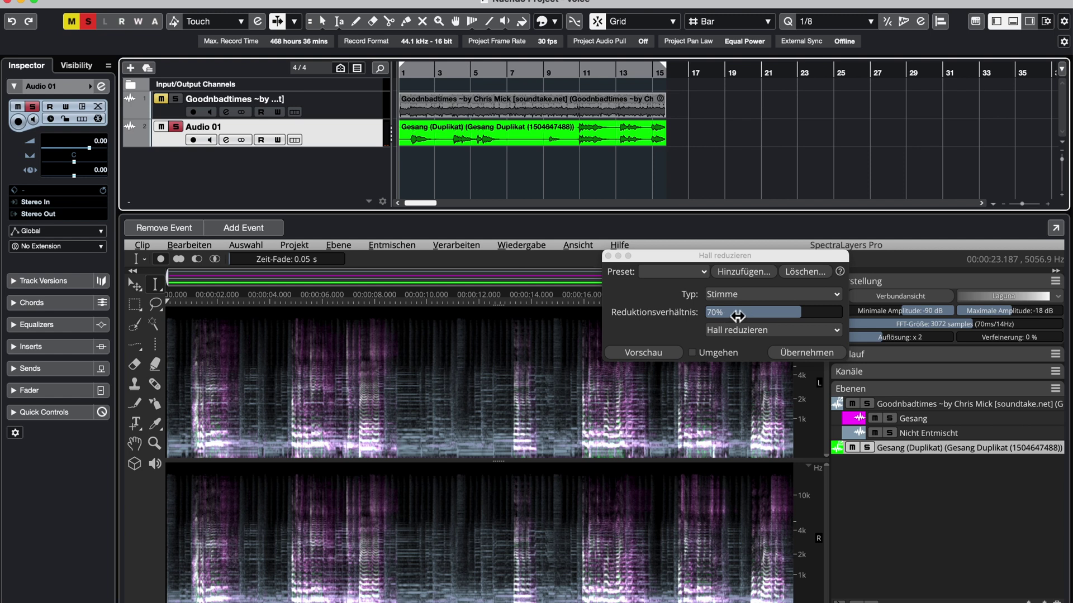
pyautogui.moveTo(797, 316); pyautogui.dragTo(749, 314)
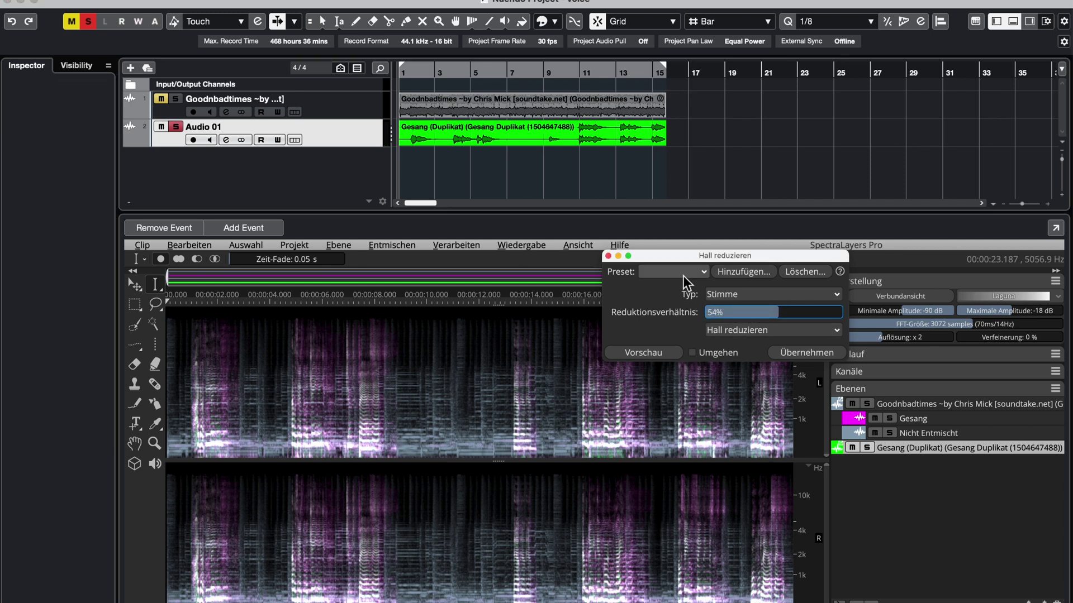
# - Close the Hall reduzieren window and open the Gesang event in the Sample Editor
pyautogui.click(608, 255)
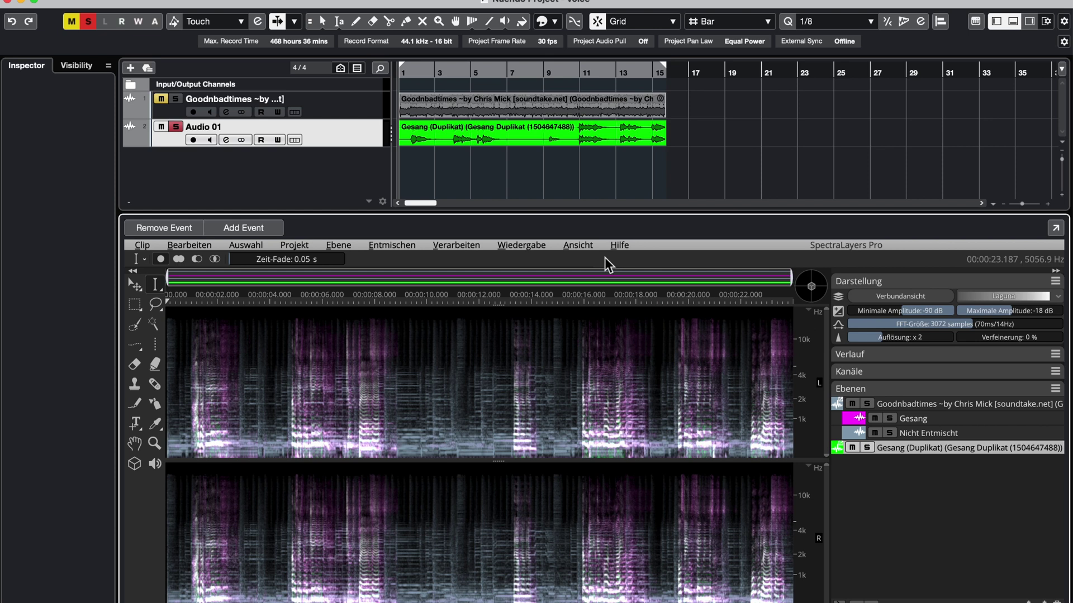
pyautogui.click(339, 139)
pyautogui.doubleClick(435, 134)
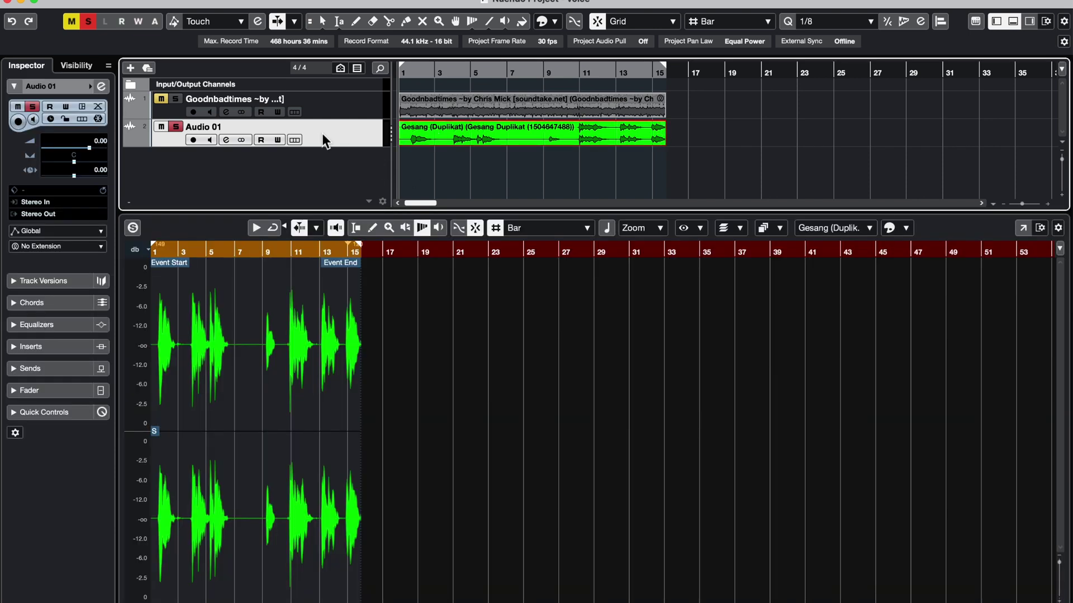
# - Load SSL Native Channel Strip 2 into insert slot 1 of Audio 01, found by searching 'ssl'
pyautogui.click(55, 347)
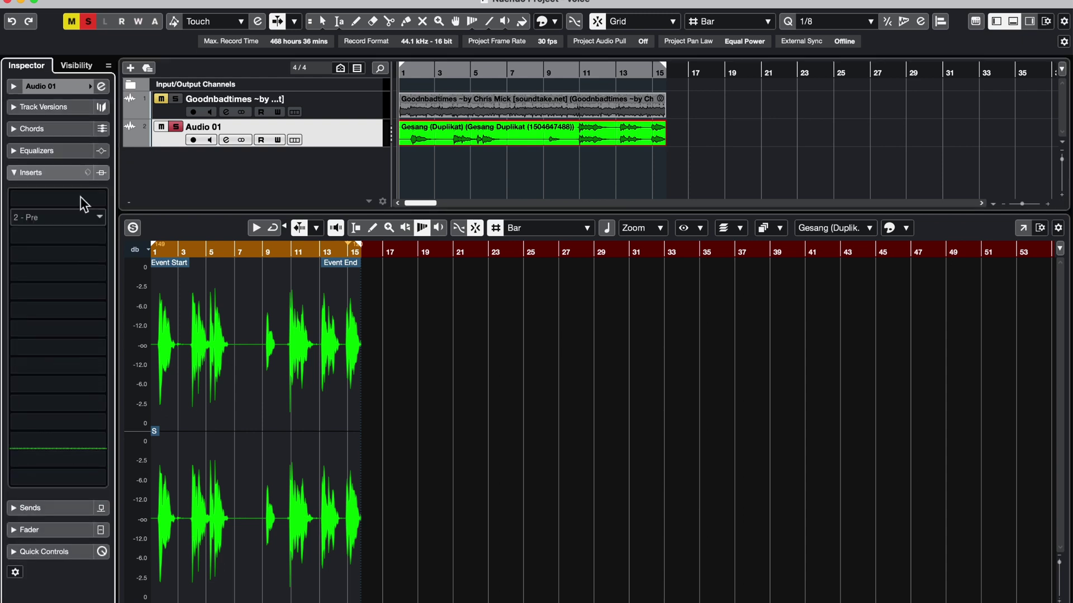
pyautogui.click(84, 204)
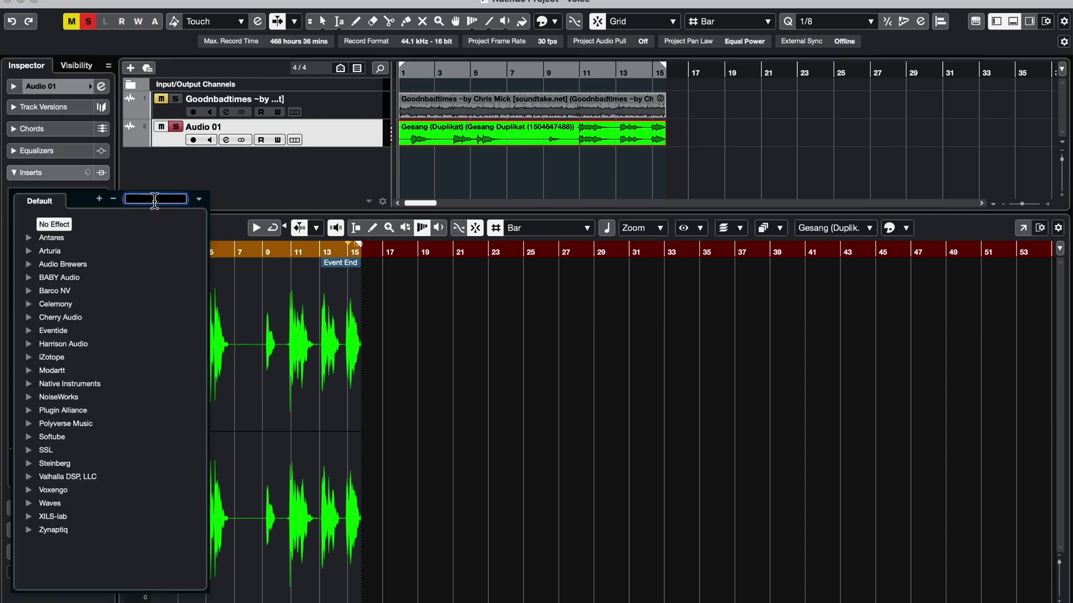
pyautogui.write('ssl')
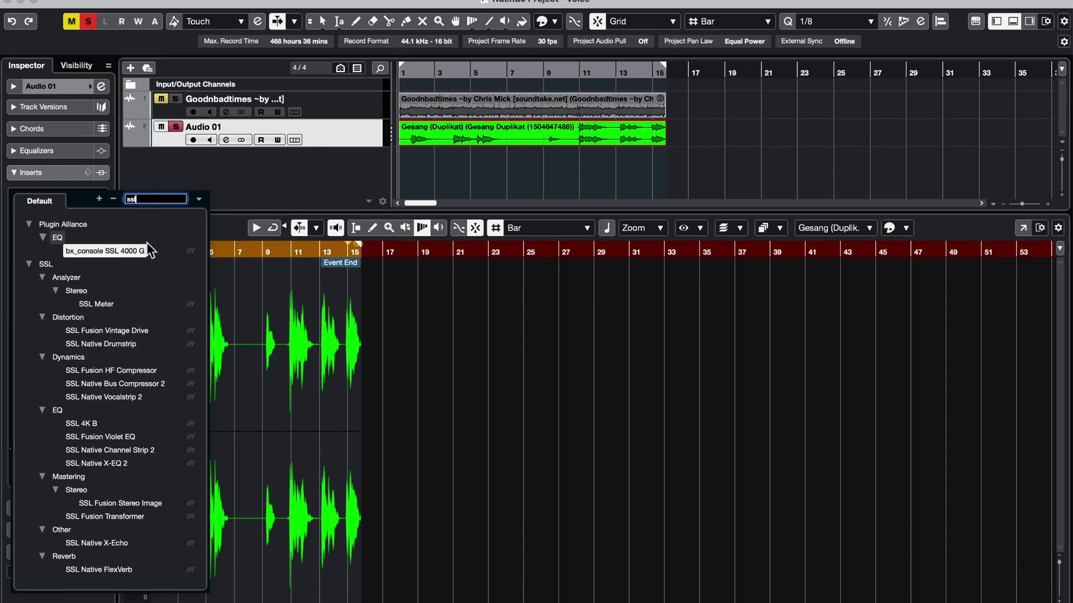
pyautogui.click(128, 451)
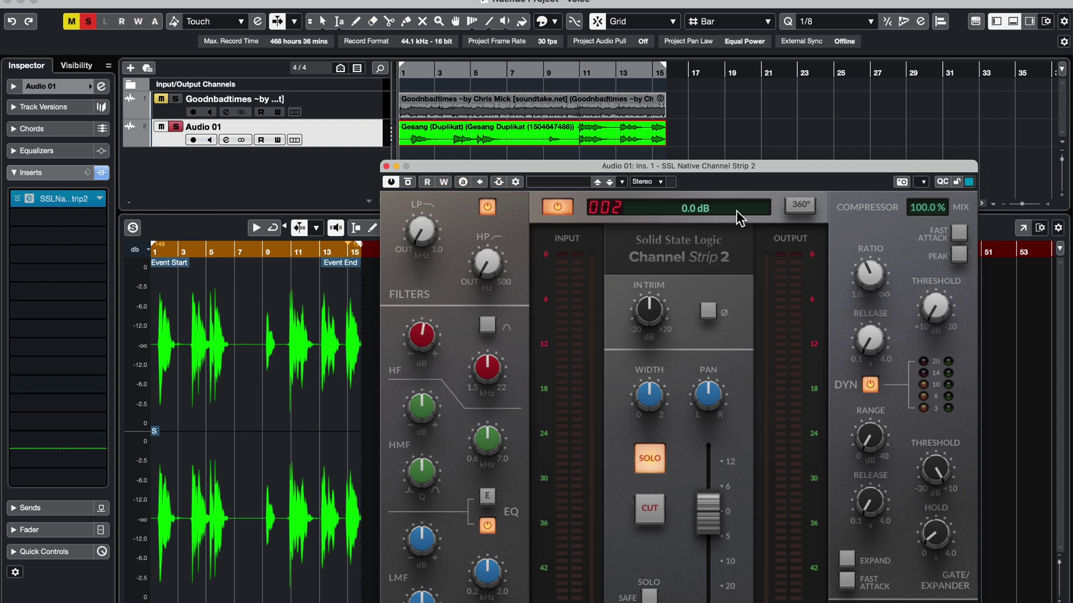
# - Play the vocal through the channel strip, then close the plug-in window
pyautogui.press('space')
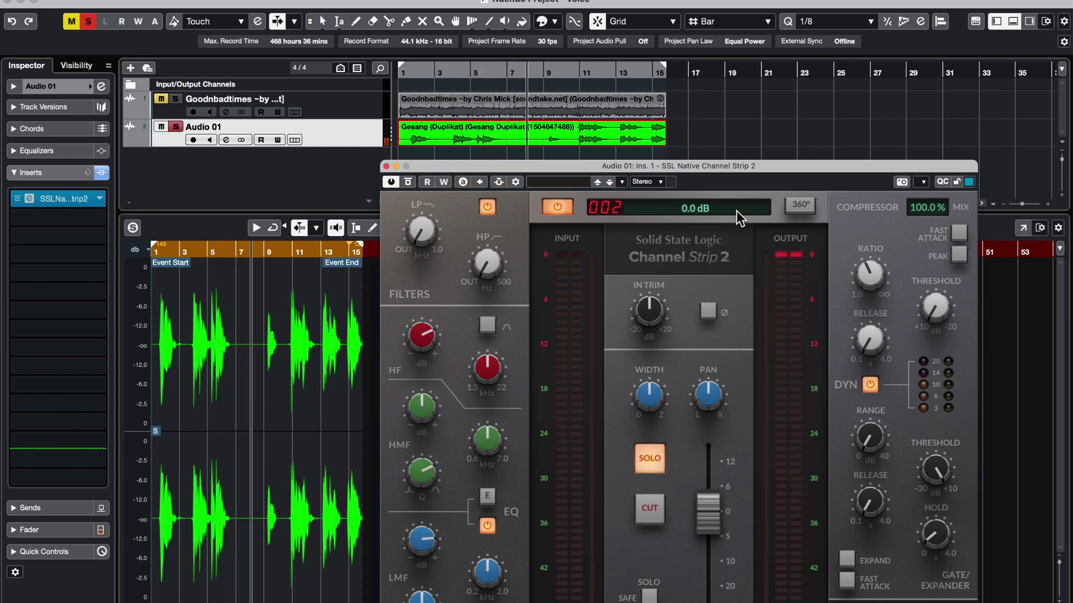
pyautogui.press('space')
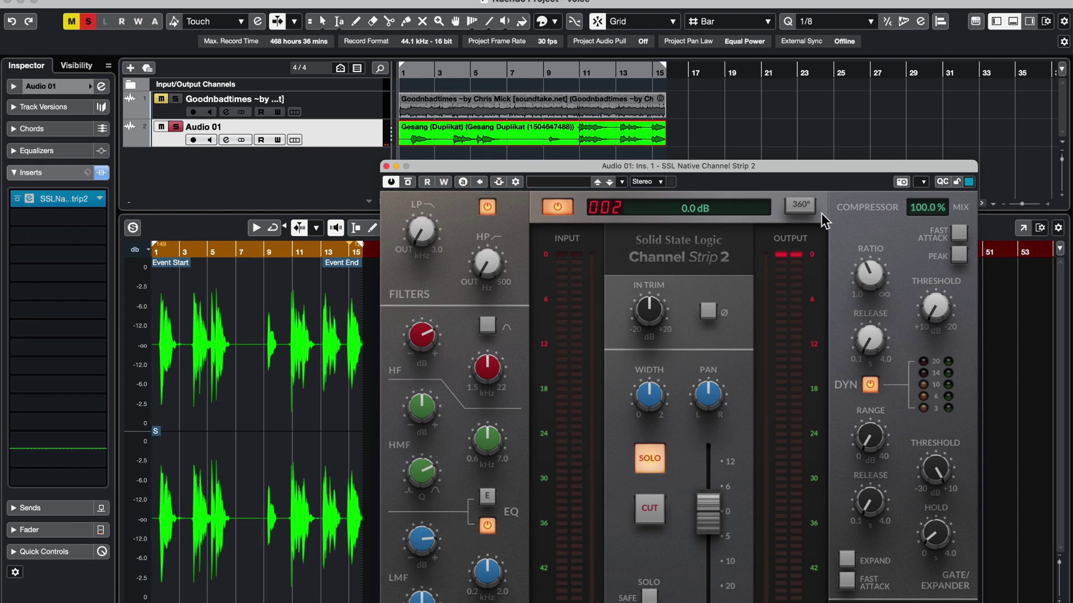
pyautogui.click(387, 166)
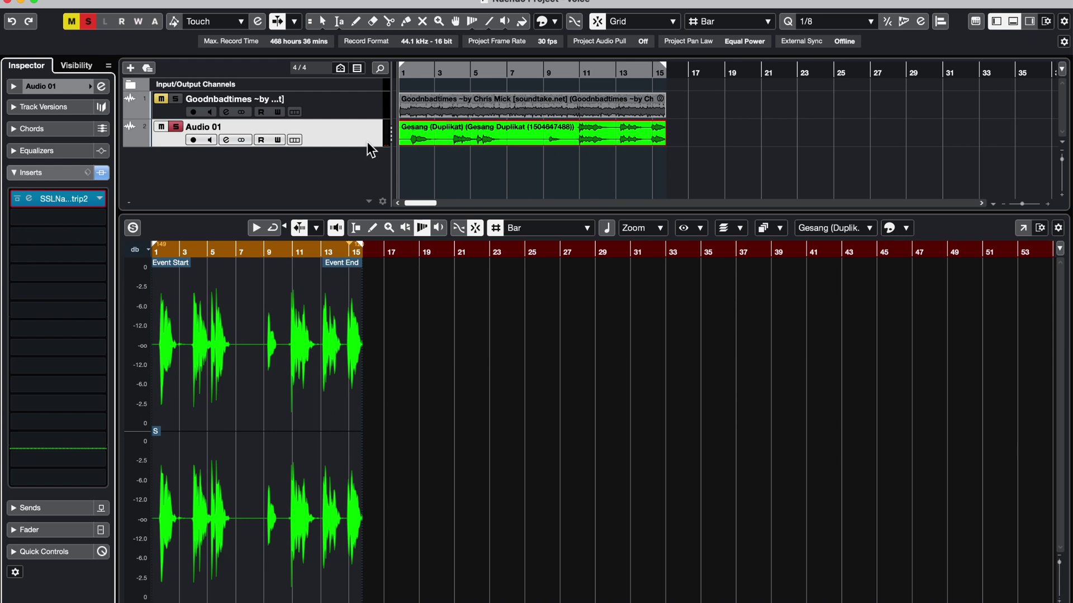
pyautogui.click(160, 99)
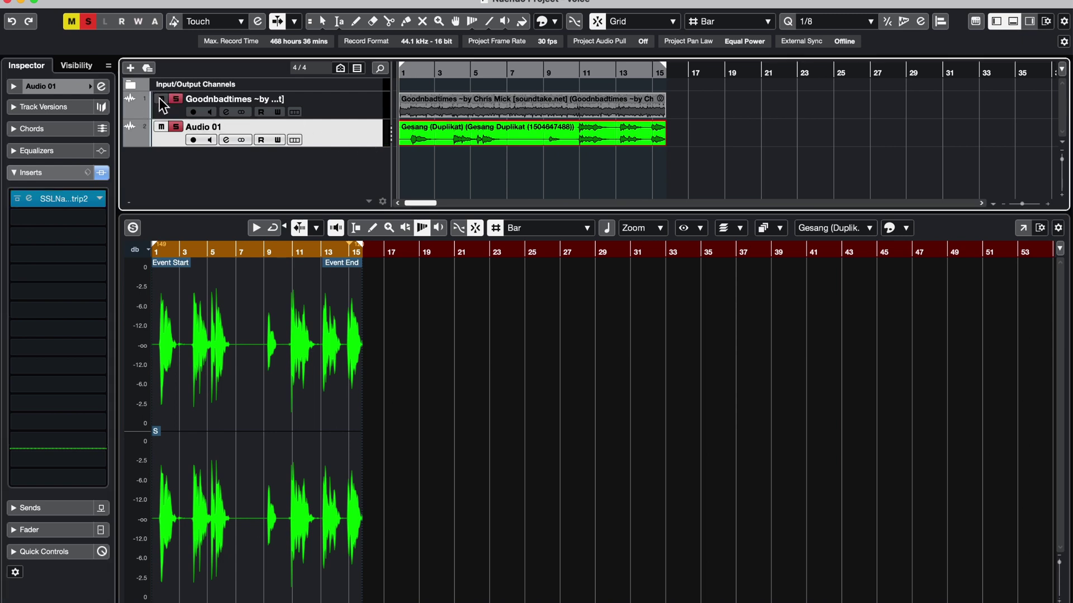
pyautogui.press('space')
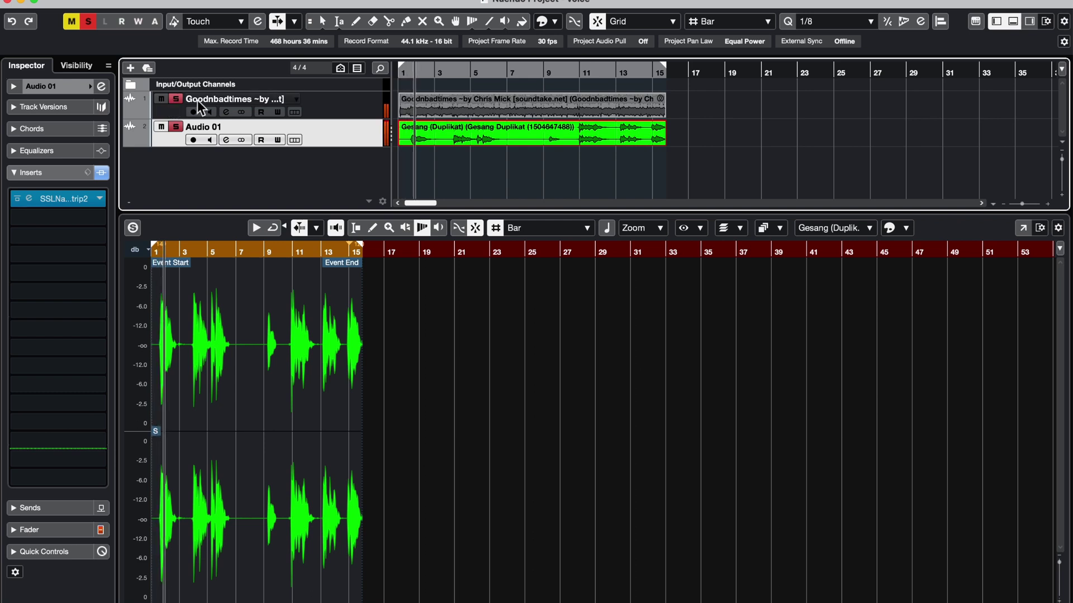
pyautogui.click(196, 98)
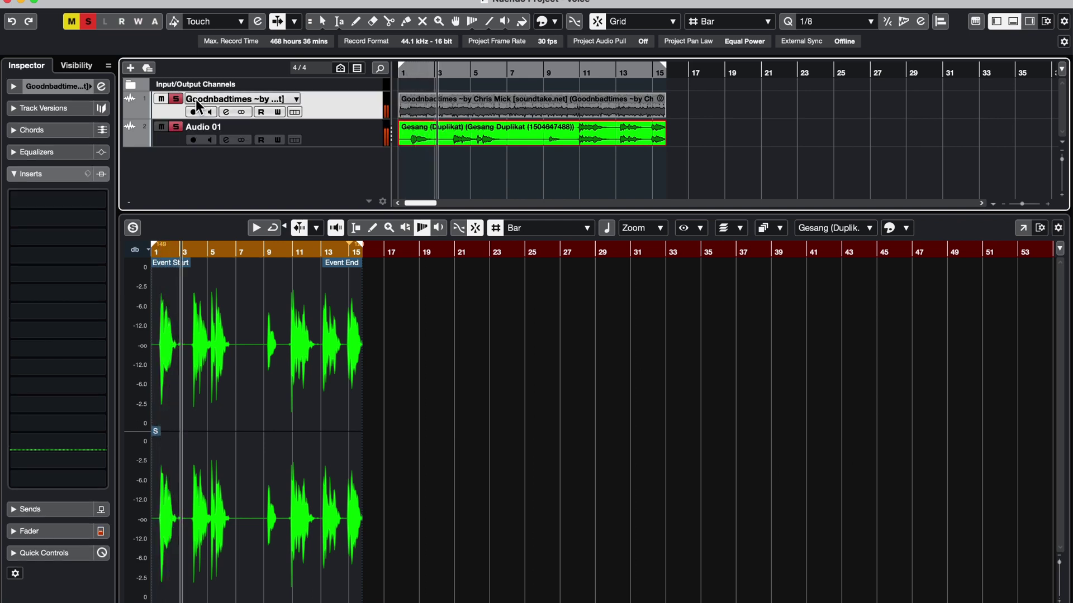
pyautogui.click(267, 133)
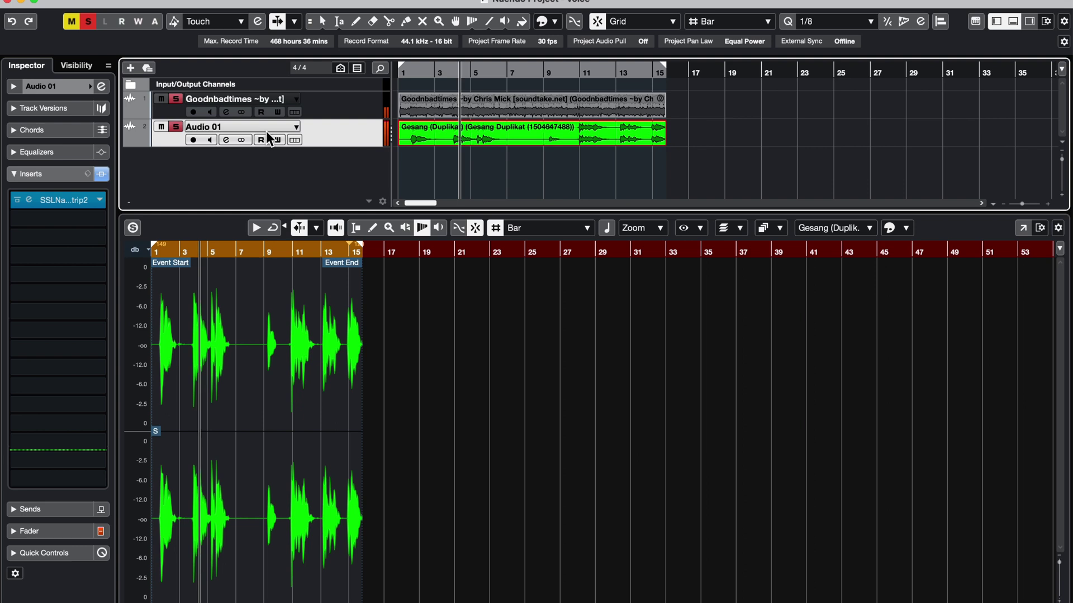
pyautogui.press('Up')
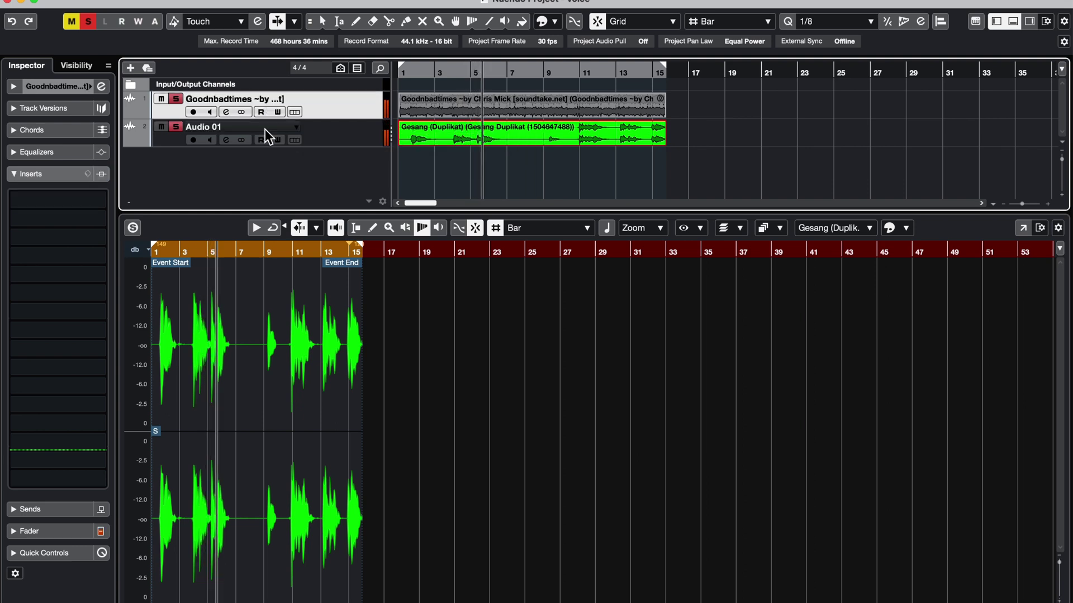
pyautogui.click(265, 129)
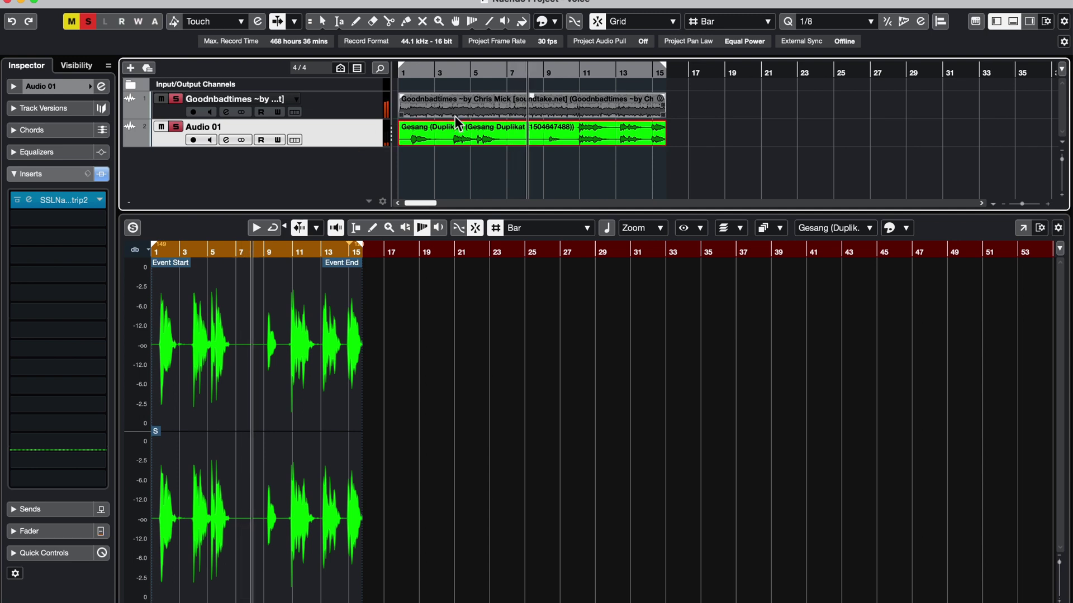
pyautogui.press('space')
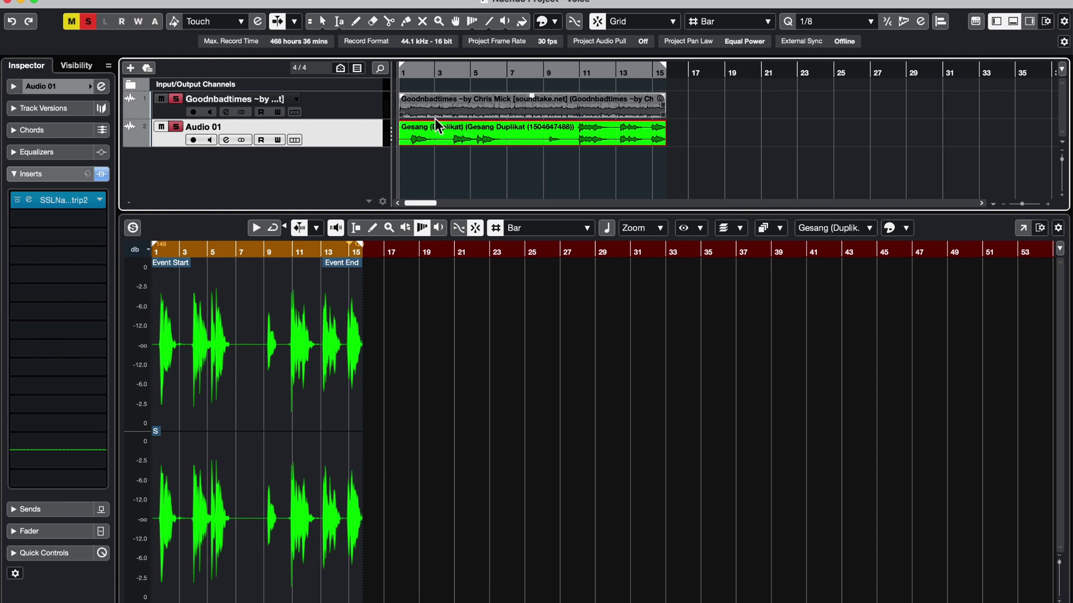
# - Split the Gesang vocal event at bar 5 and bar 7, then return to the Object Selection tool
pyautogui.rightClick(498, 157)
pyautogui.click(564, 158)
pyautogui.click(468, 141)
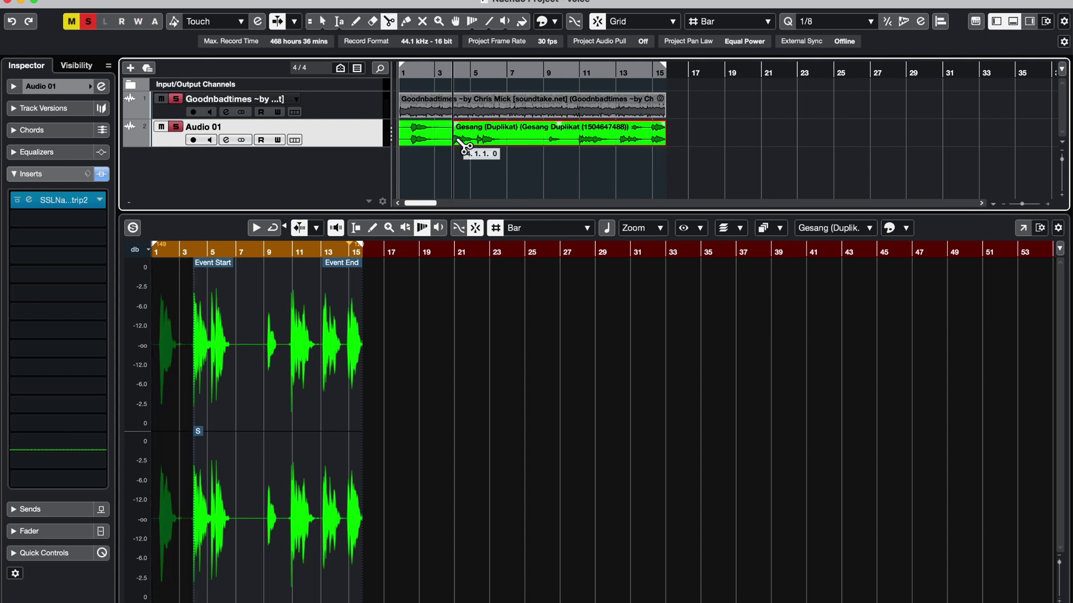
pyautogui.click(509, 164)
pyautogui.rightClick(511, 166)
pyautogui.click(511, 166)
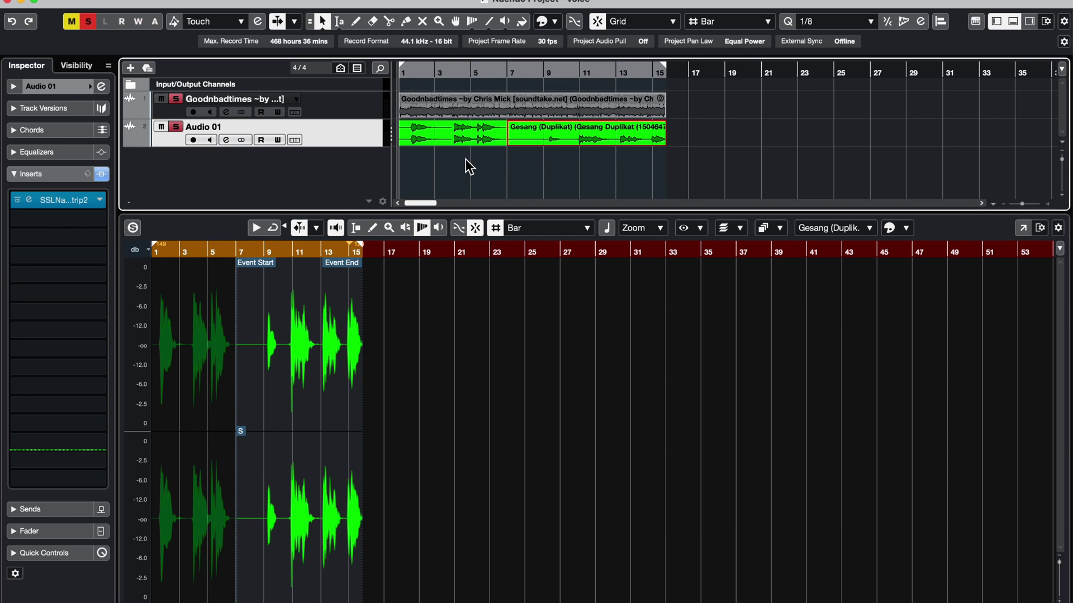
pyautogui.moveTo(408, 142)
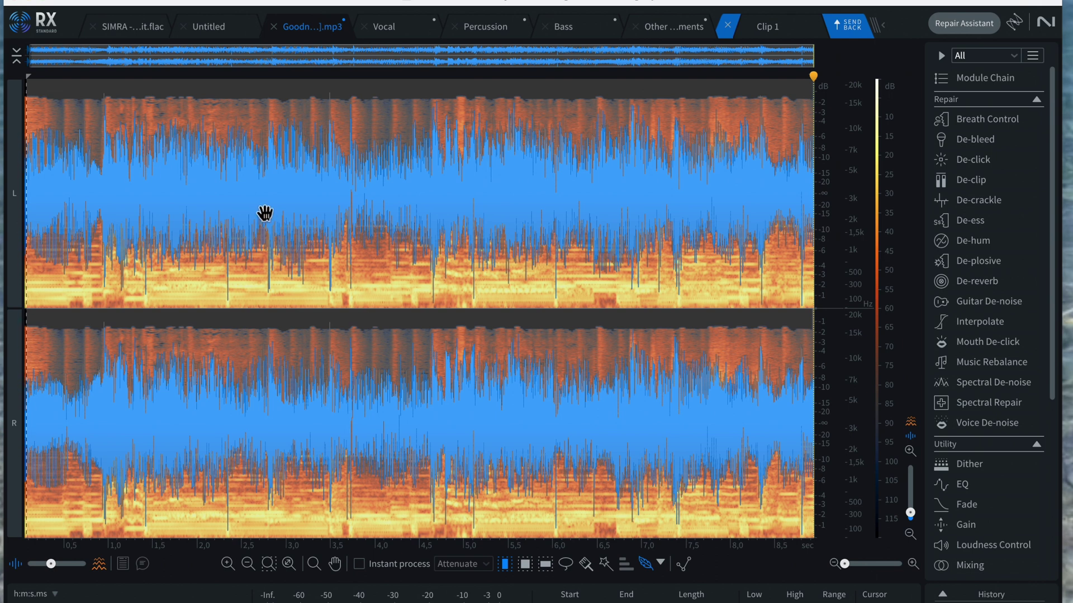
# - Run Music Rebalance with Bass, Percussion and Other at -Inf, Best quality, and play the vocal-only result
pyautogui.press('space')
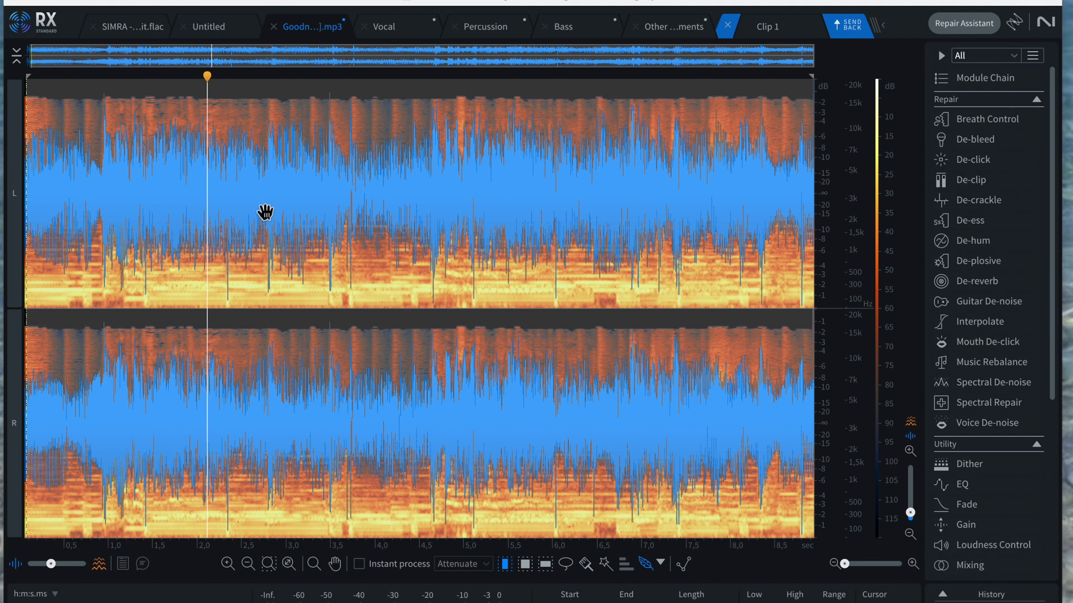
pyautogui.click(994, 363)
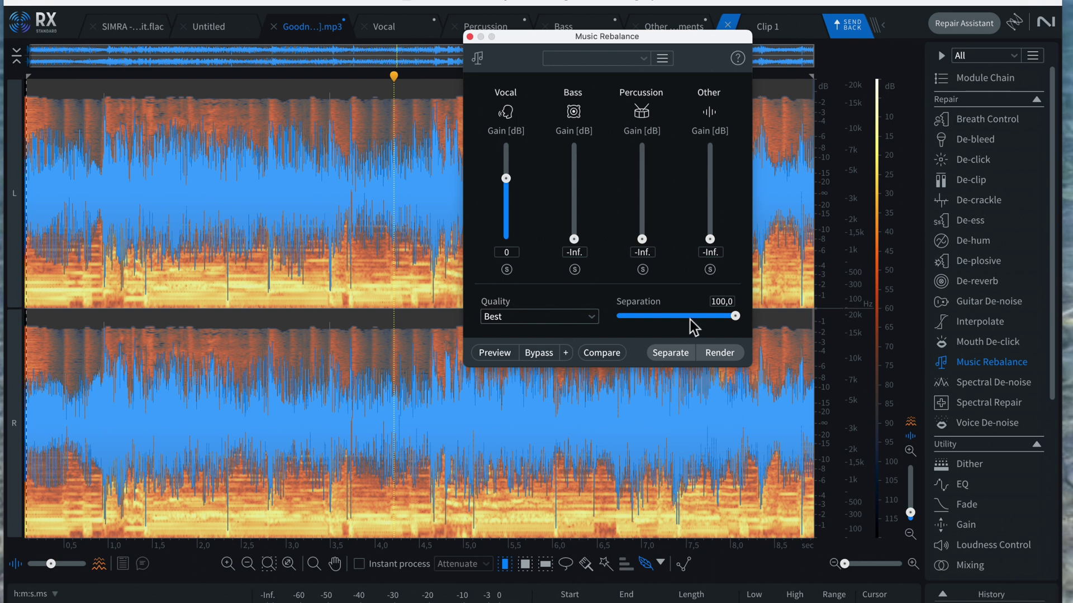
pyautogui.click(735, 361)
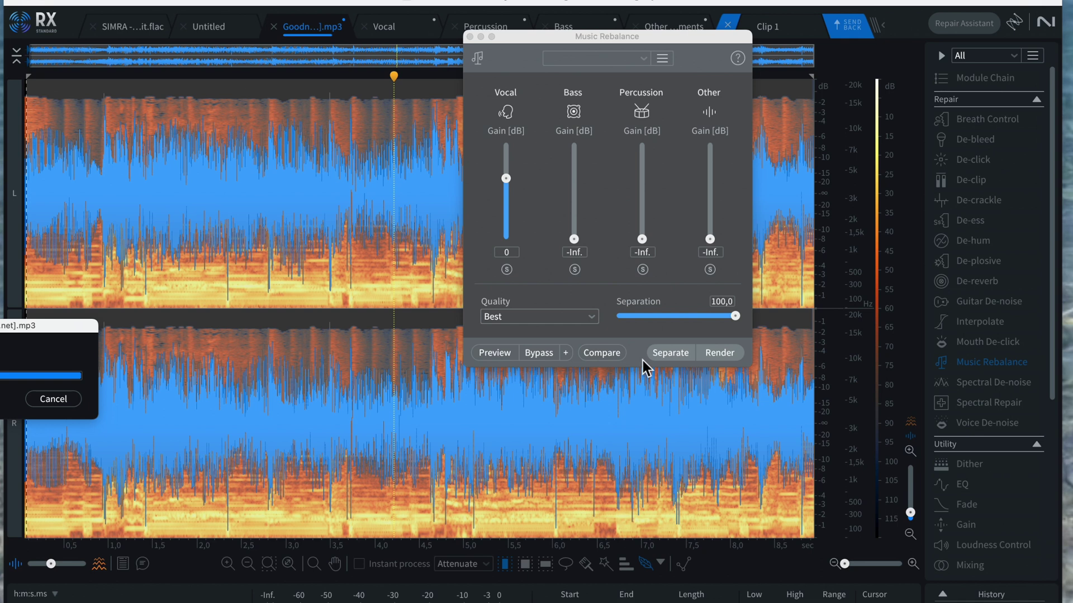
pyautogui.press('space')
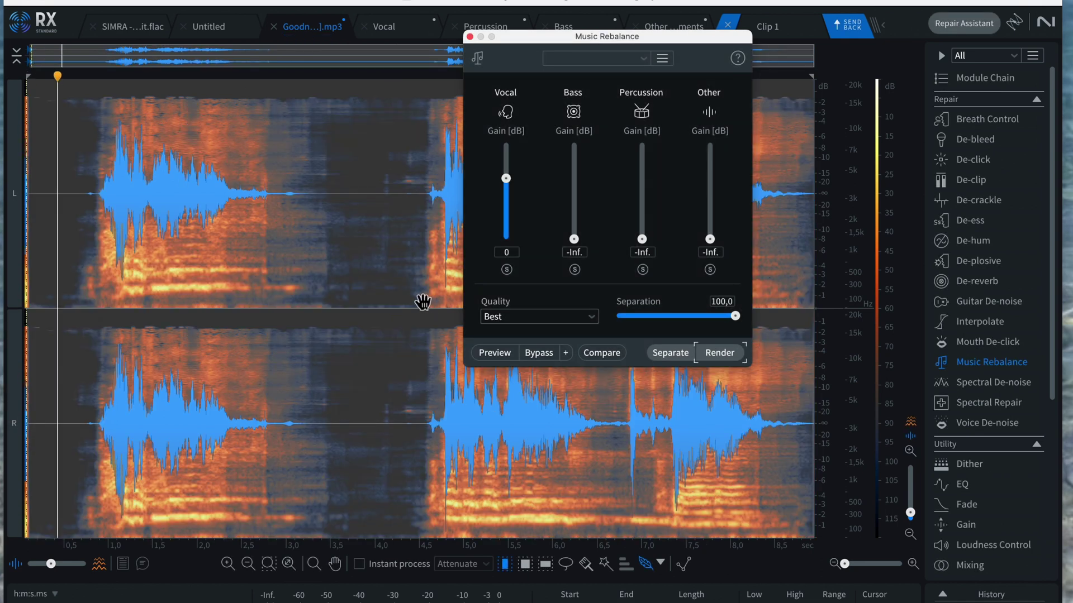
# - Close the Music Rebalance window and listen through the extracted vocal, replaying it from the start
pyautogui.click(470, 37)
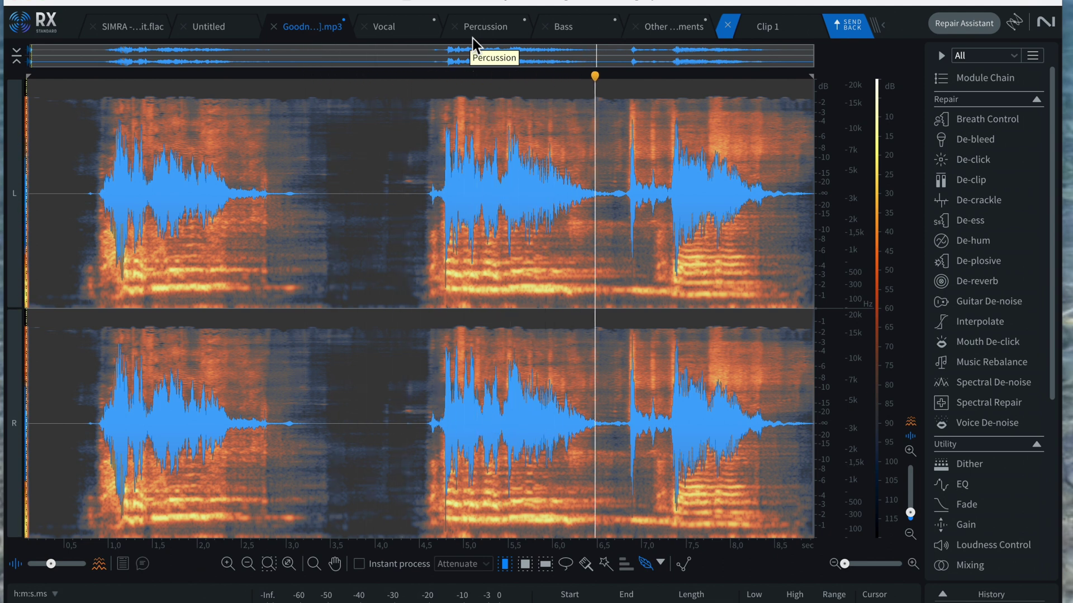
pyautogui.press('space')
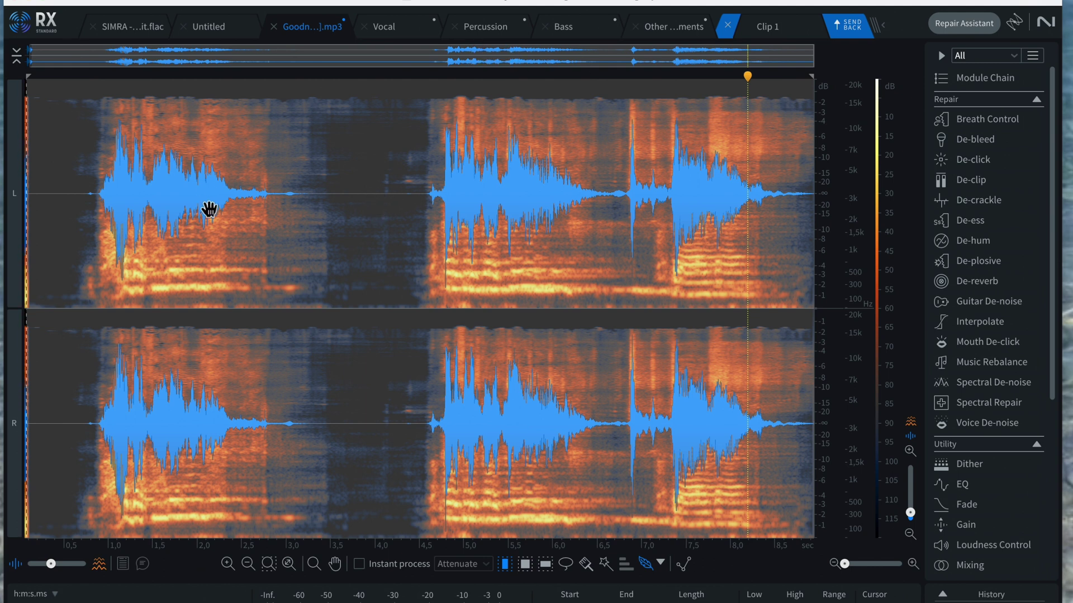
pyautogui.press('space')
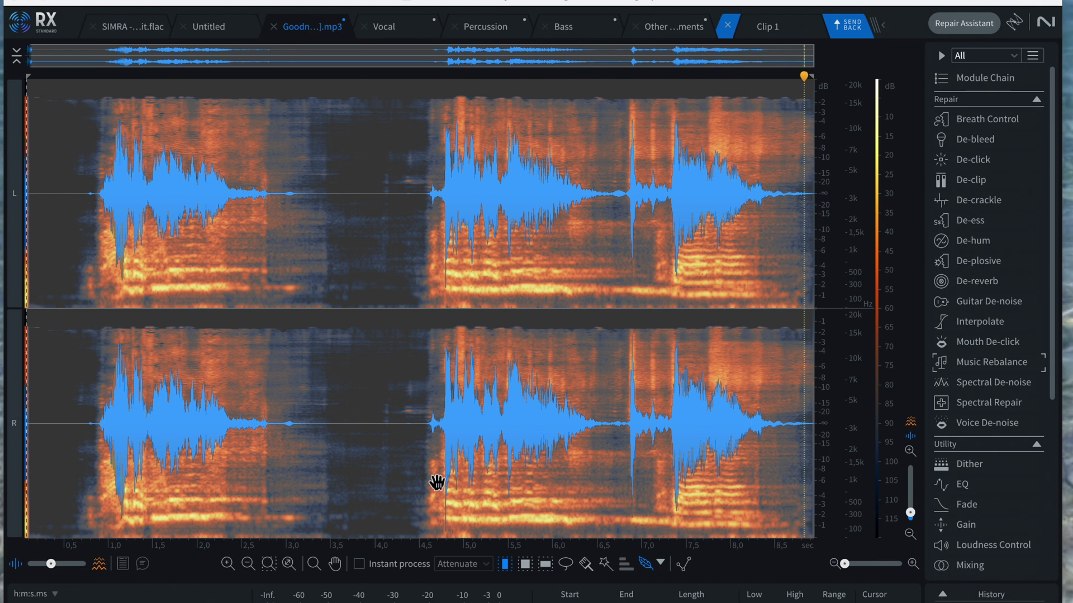
pyautogui.moveTo(154, 217); pyautogui.dragTo(148, 207)
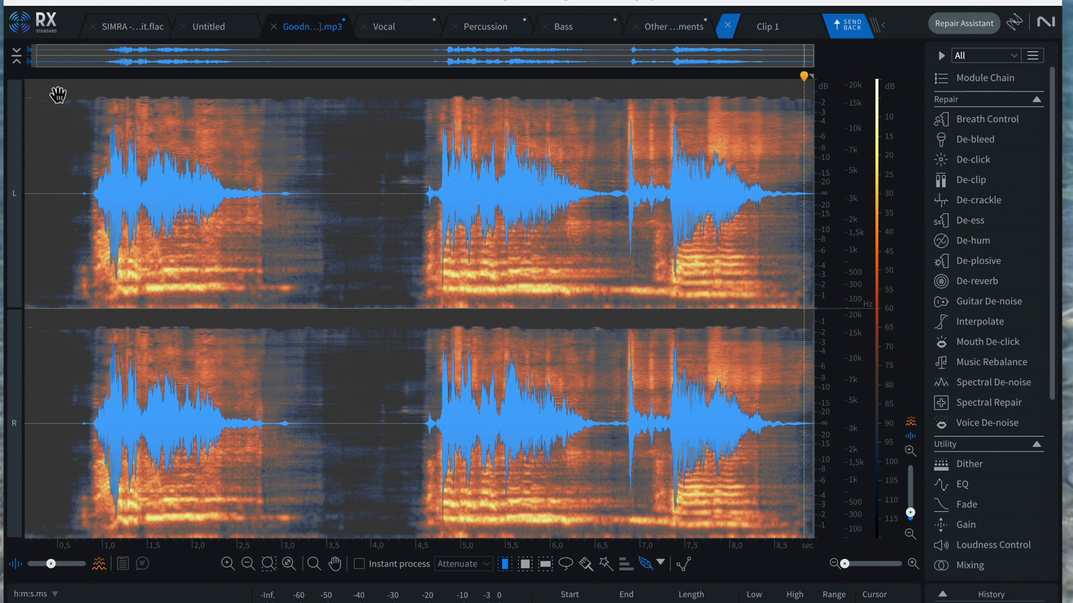
pyautogui.press('space')
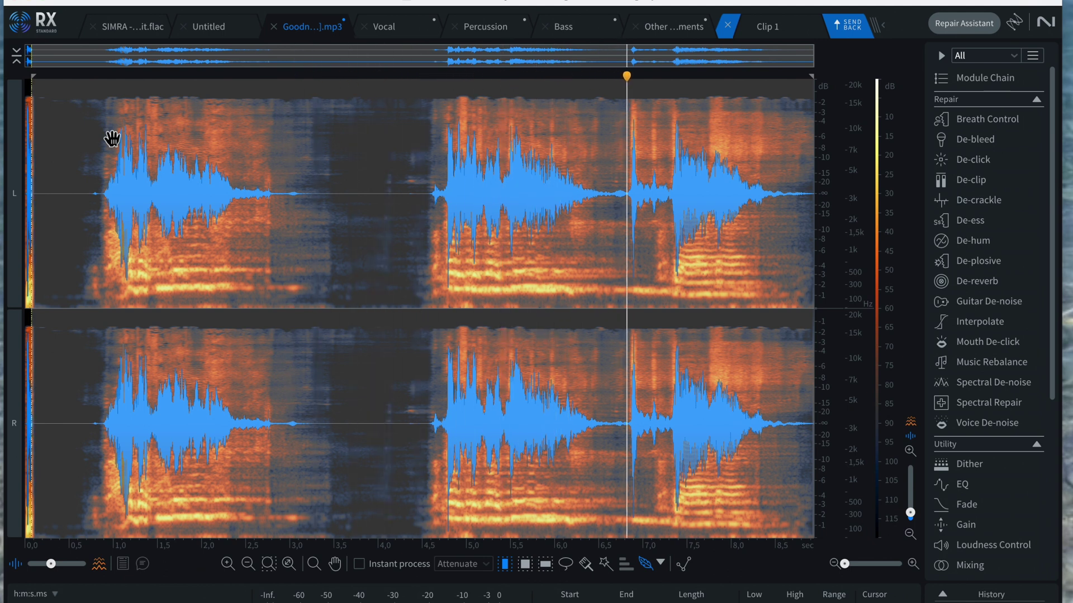
pyautogui.press('space')
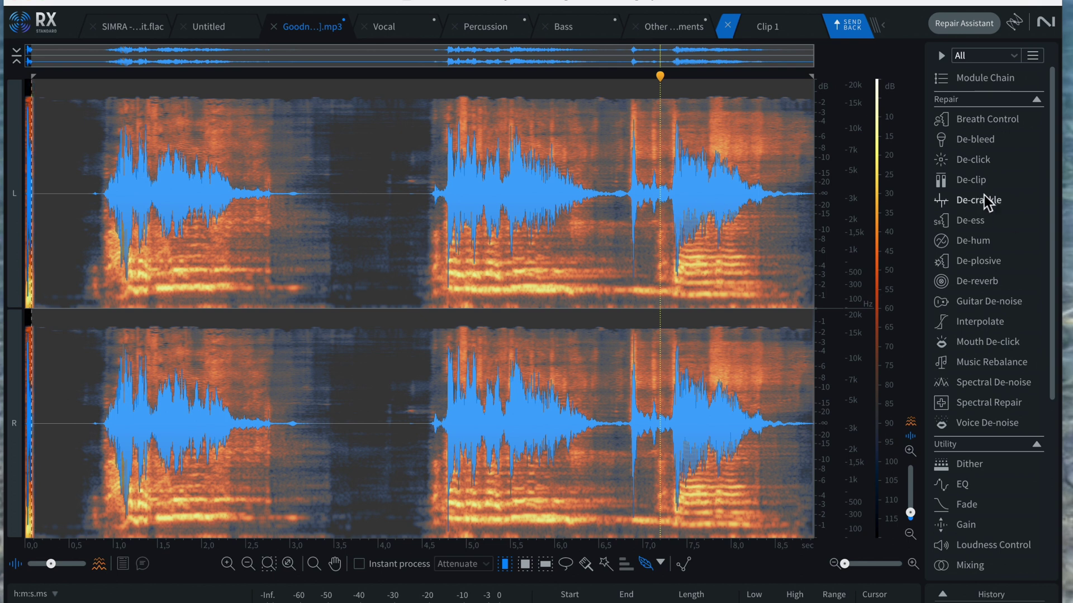
pyautogui.click(967, 263)
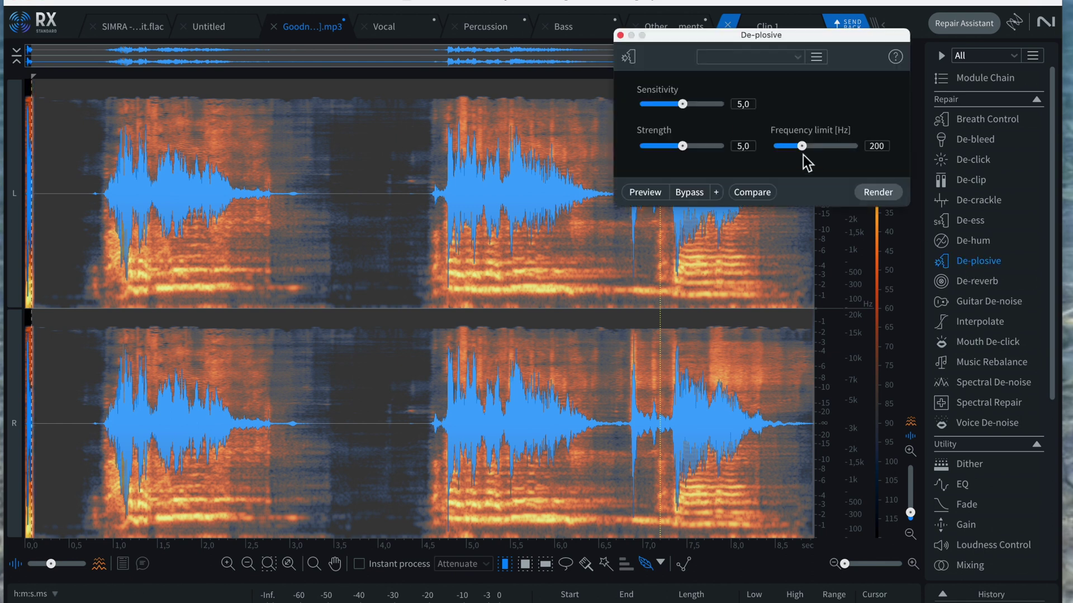
pyautogui.click(620, 35)
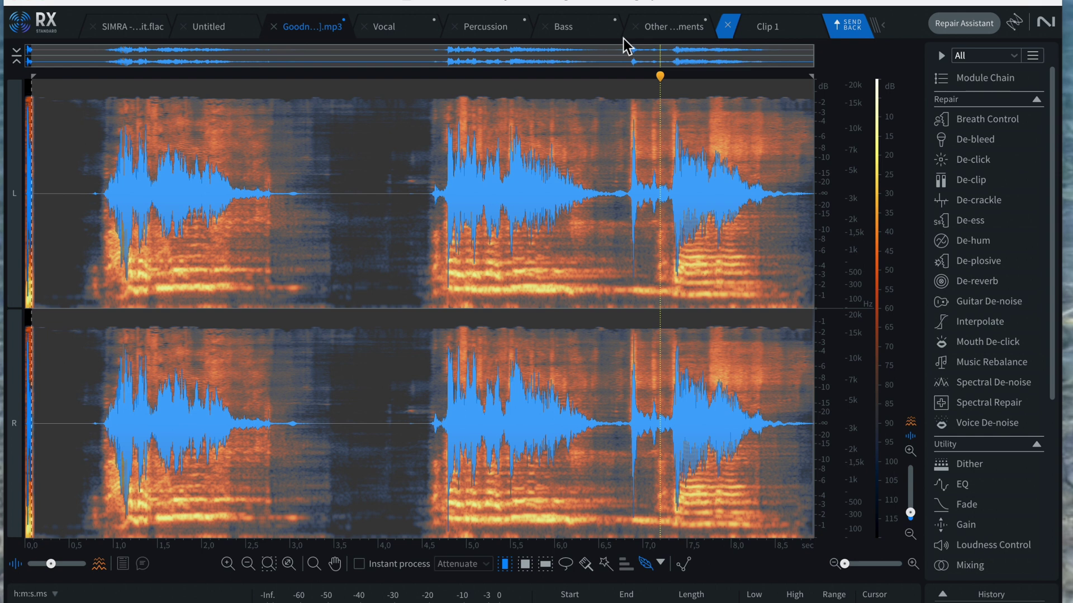